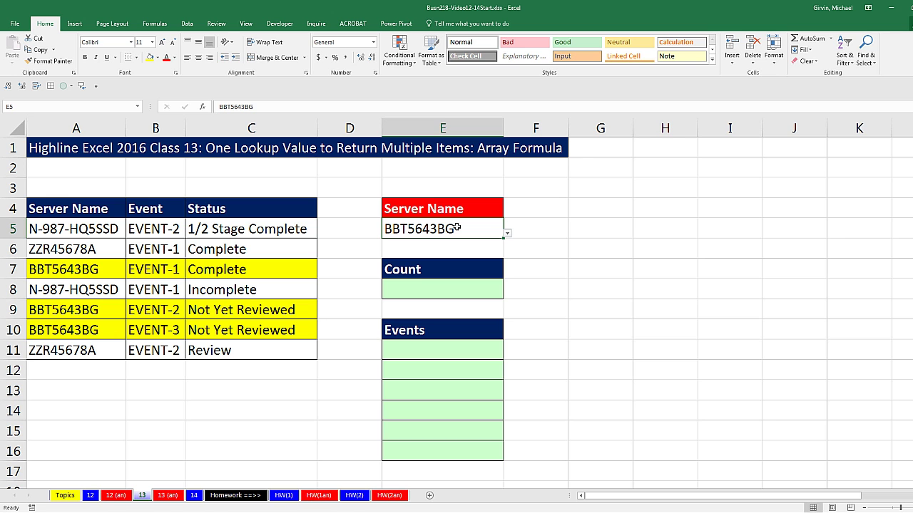
Examine the Server Name column and the server and event cells in the rows matching BBT5643BG
left_click_drag(110, 228, 117, 348)
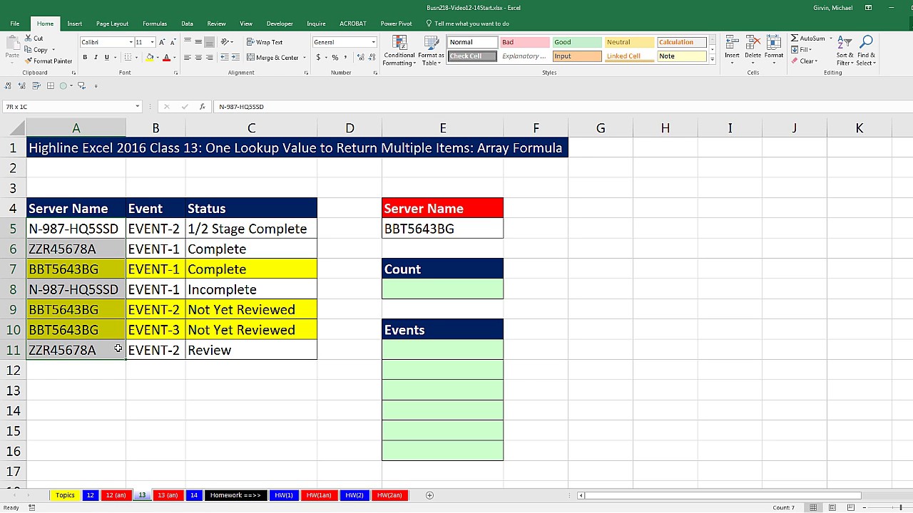
left_click(105, 269)
left_click(94, 307, "ctrl")
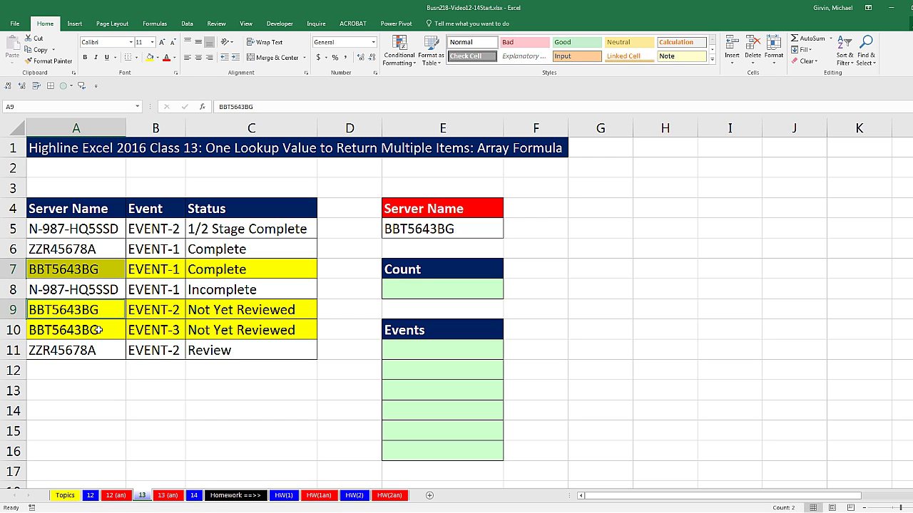
left_click(97, 330, "ctrl")
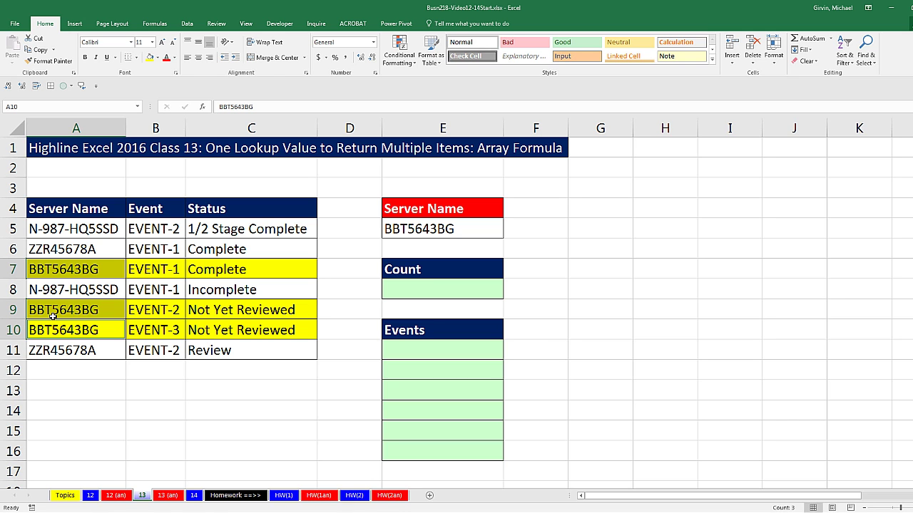
left_click(157, 270)
left_click(163, 312, "ctrl")
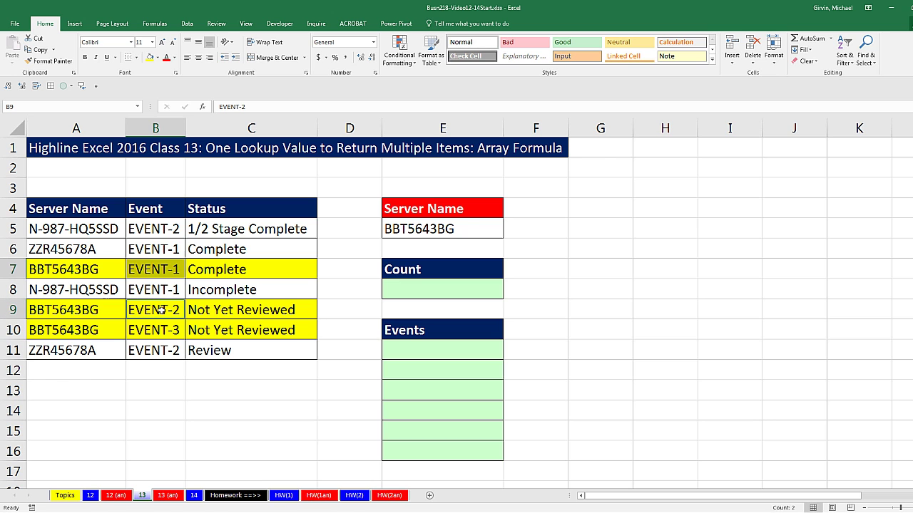
left_click(164, 335, "ctrl")
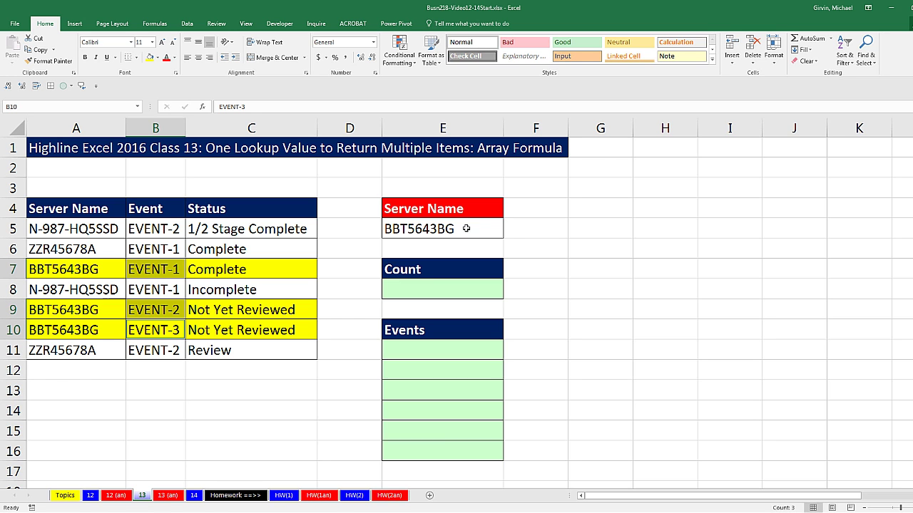
Switch the lookup server name in E5 to ZZR45678A, then set it back to BBT5643BG
left_click(465, 227)
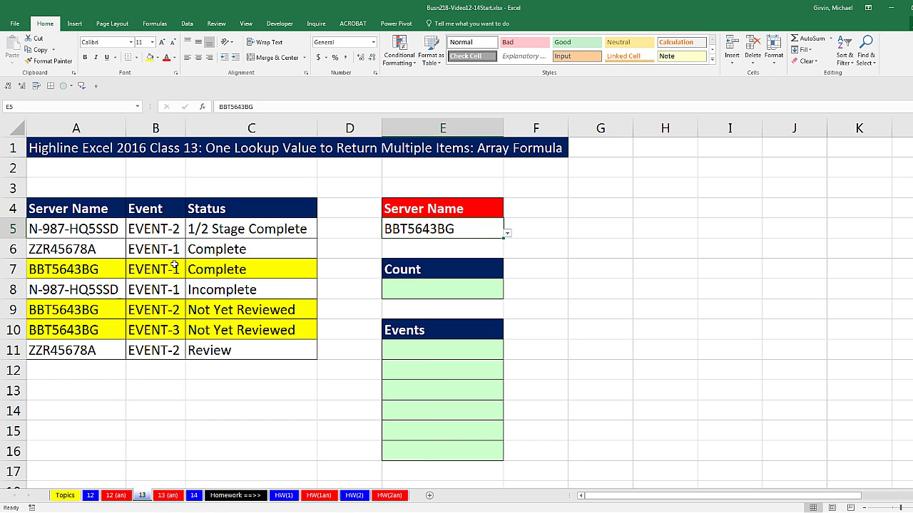
left_click(508, 234)
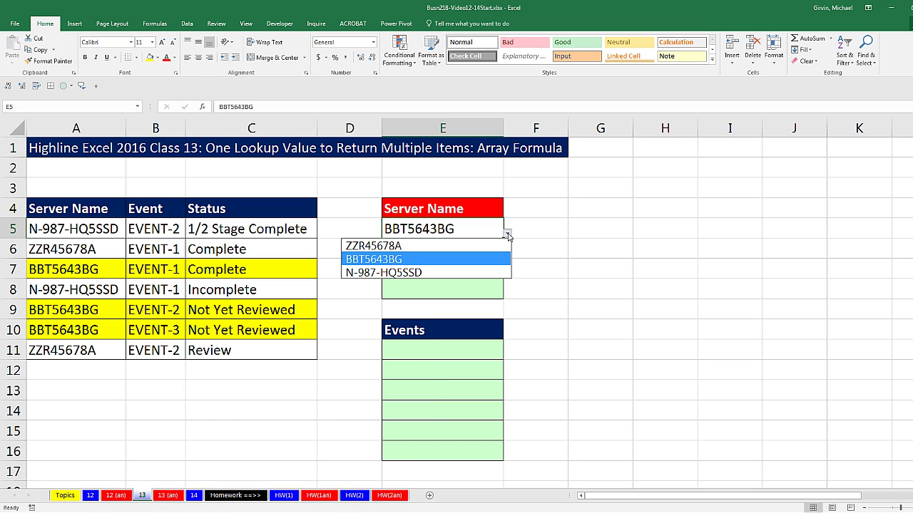
left_click(495, 245)
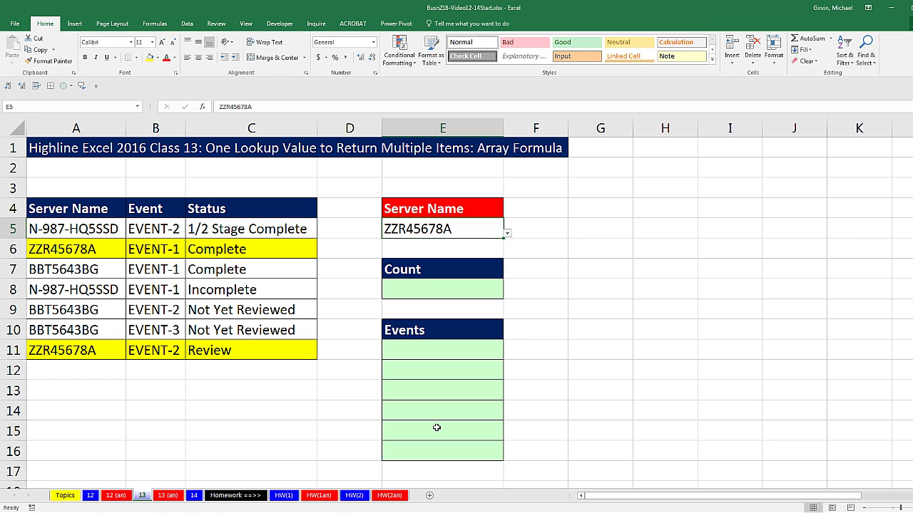
left_click(507, 233)
left_click(428, 259)
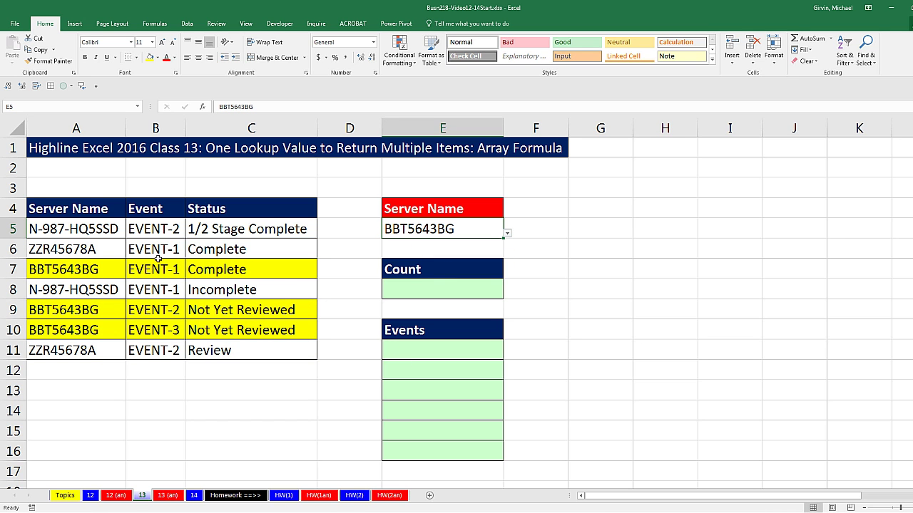
Review the events in B7, B9 and B10 against their duplicate server names and the first Events output cell
left_click(157, 269)
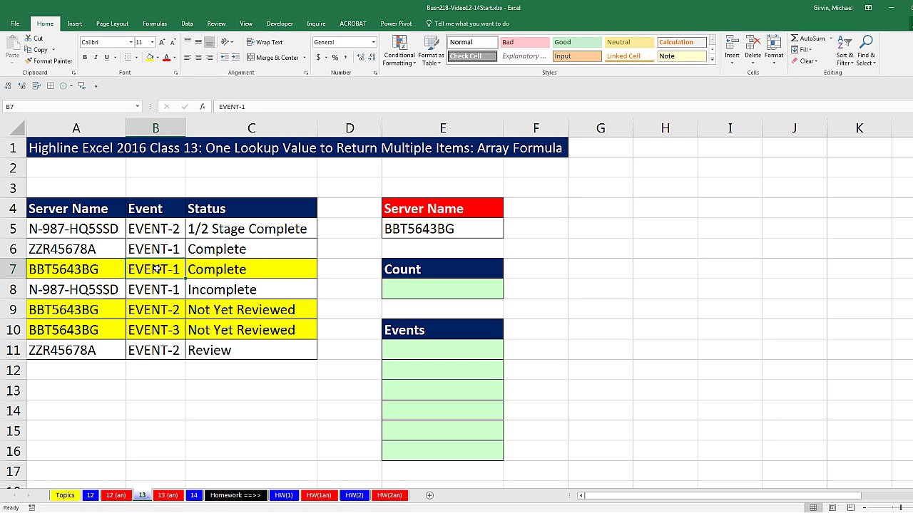
left_click(164, 309, "ctrl")
left_click(163, 329, "ctrl")
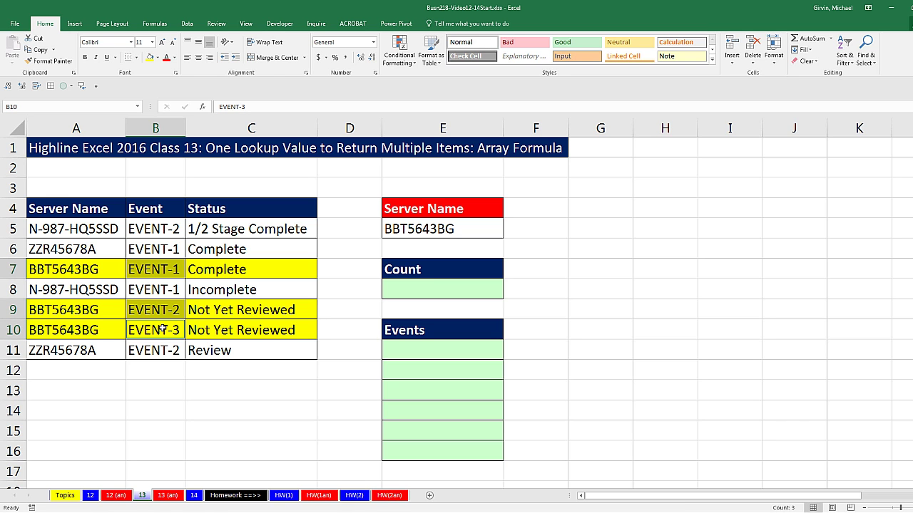
left_click(107, 274)
left_click(110, 304, "ctrl")
left_click(111, 328, "ctrl")
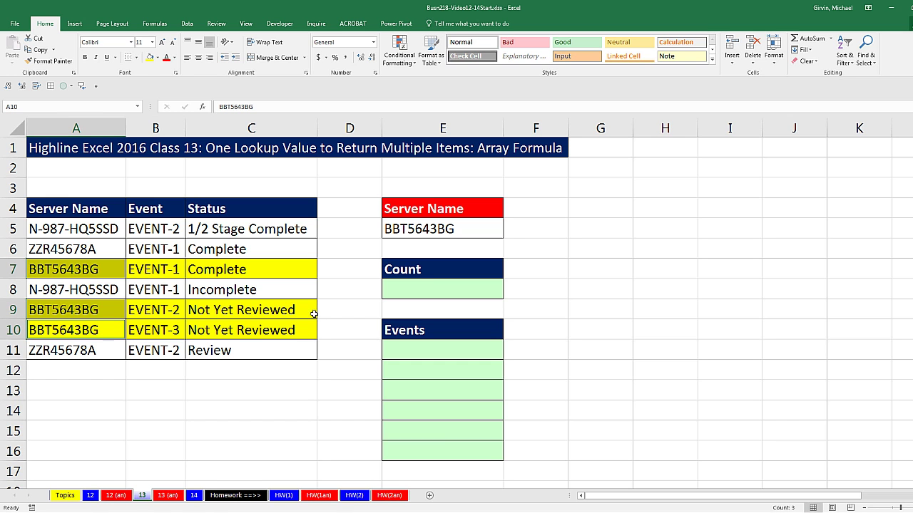
left_click(393, 343)
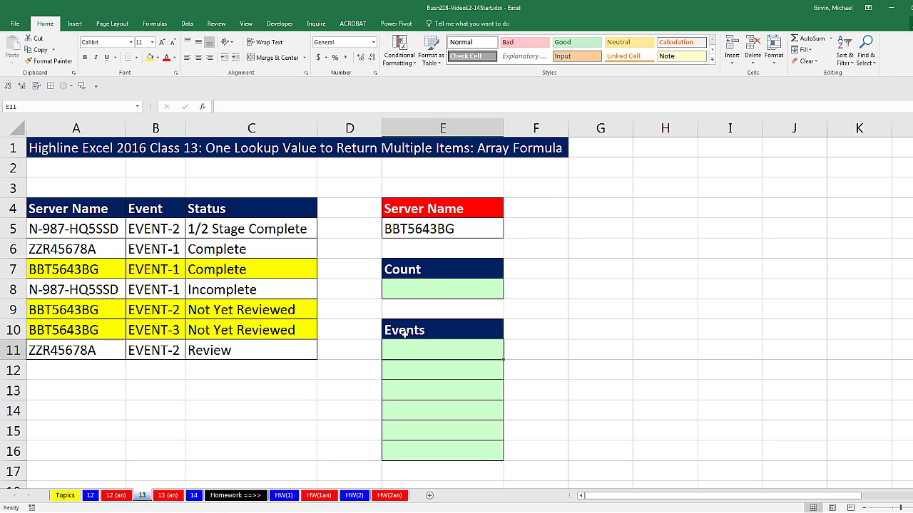
Count the records matching the lookup server in E8 with =COUNTIFS(A5:A11,E5)
left_click(408, 291)
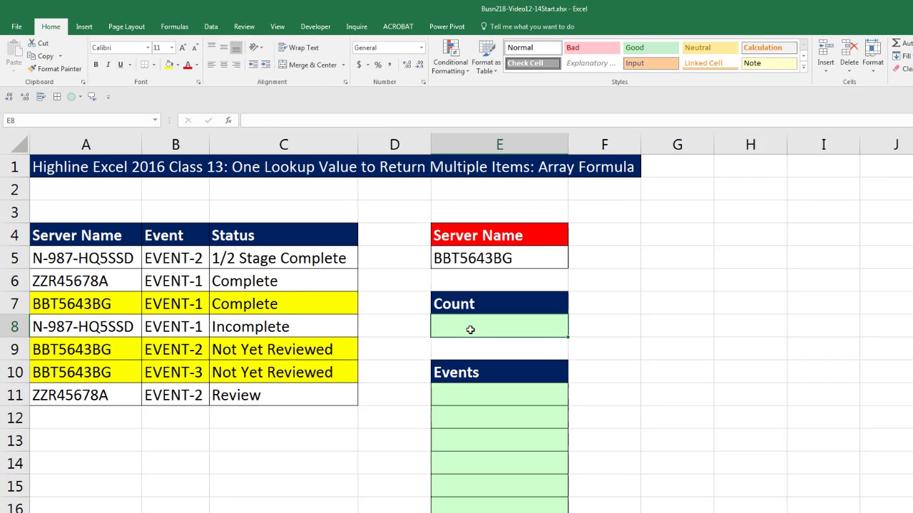
type("=co")
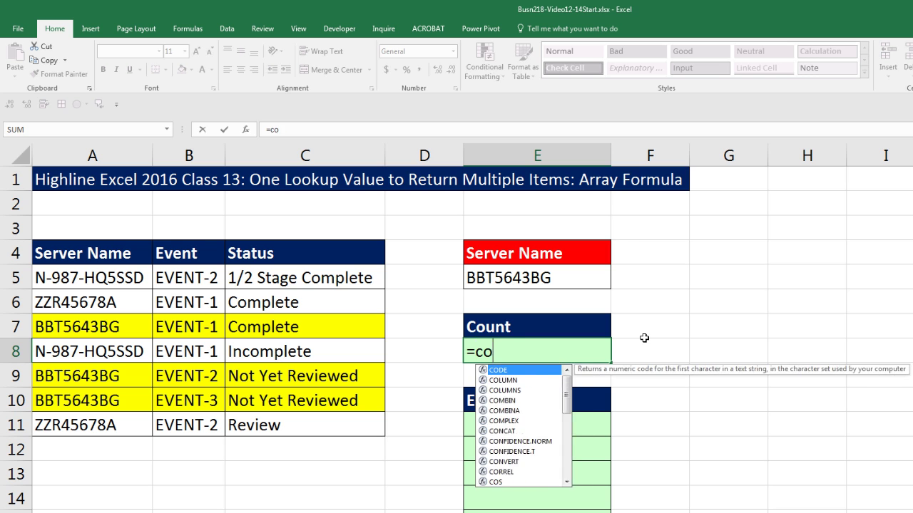
type("untifs")
key("Tab")
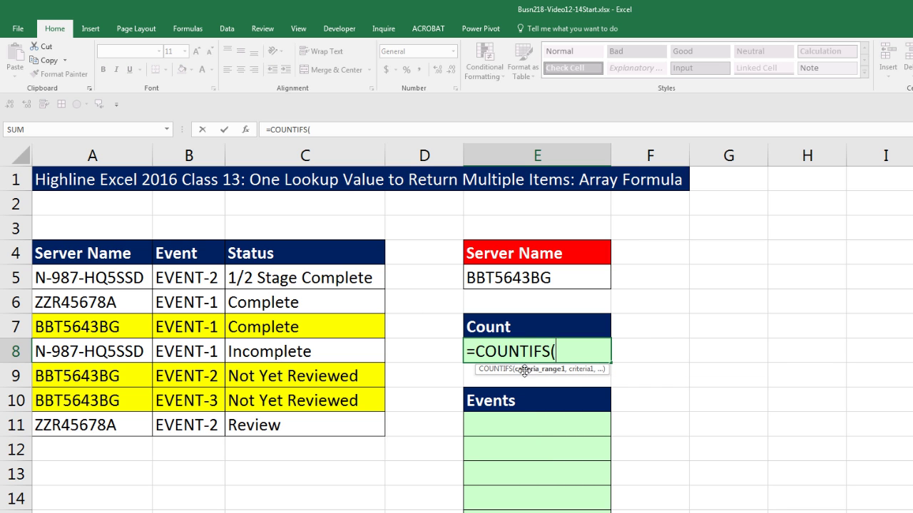
left_click_drag(116, 279, 114, 425)
type(",")
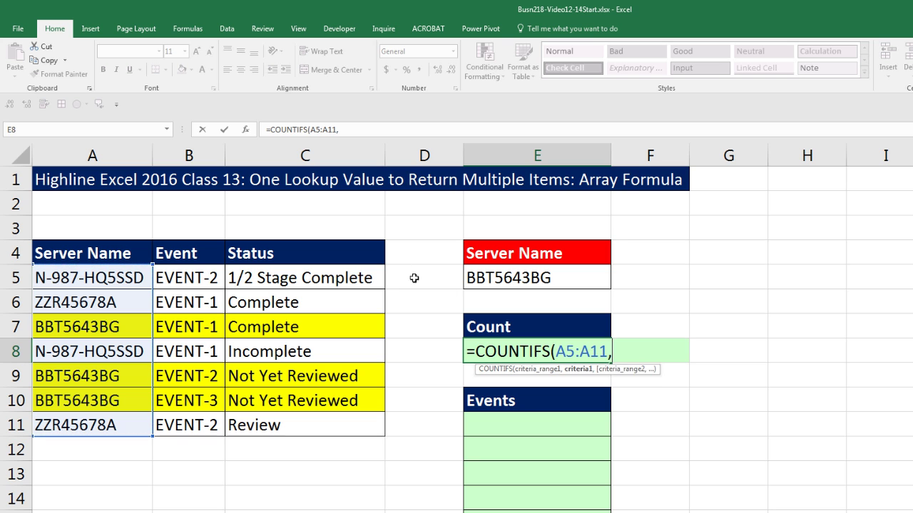
left_click(541, 277)
key("ctrl+Return")
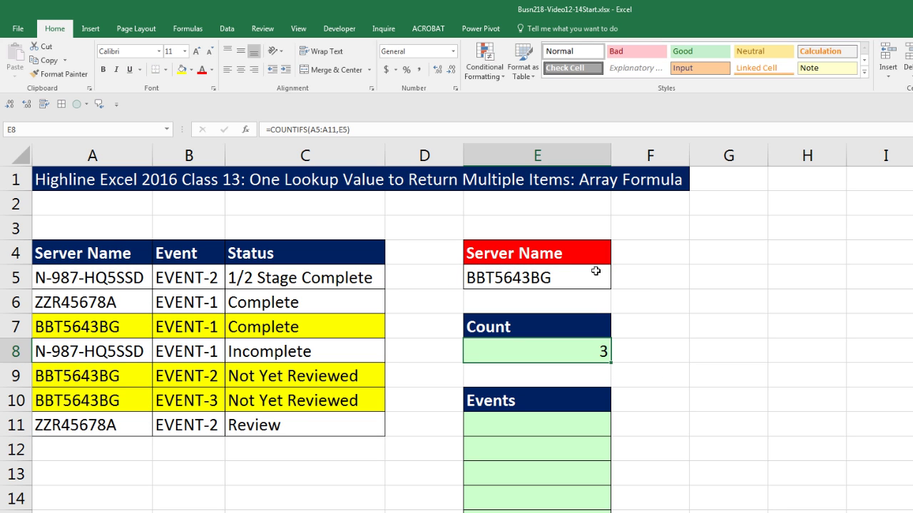
left_click(534, 428)
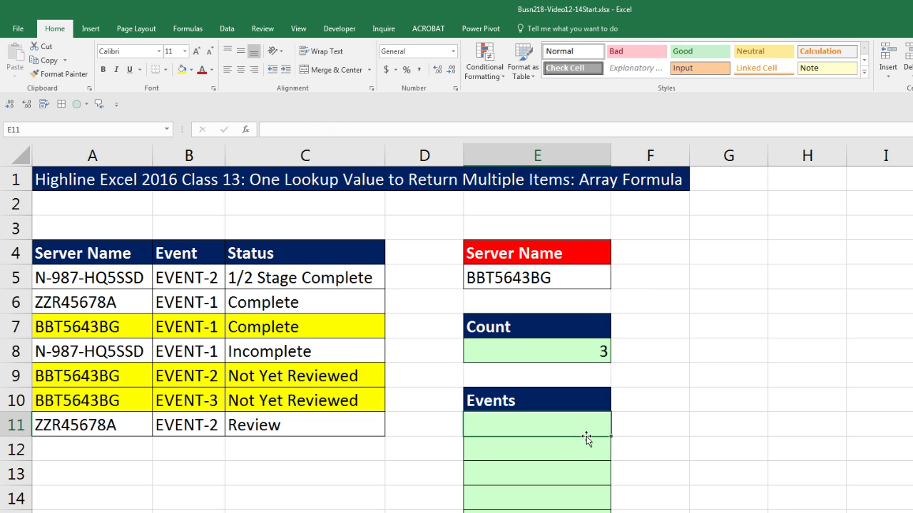
type("=in")
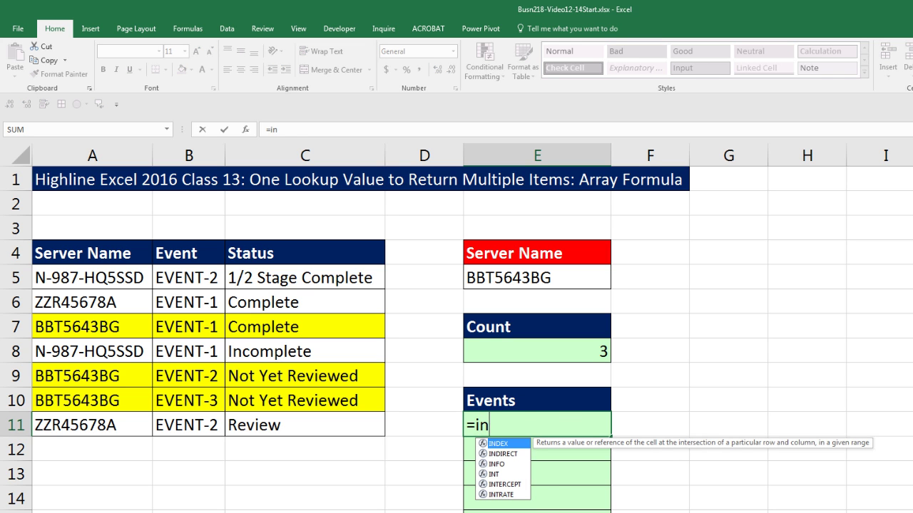
key("Tab")
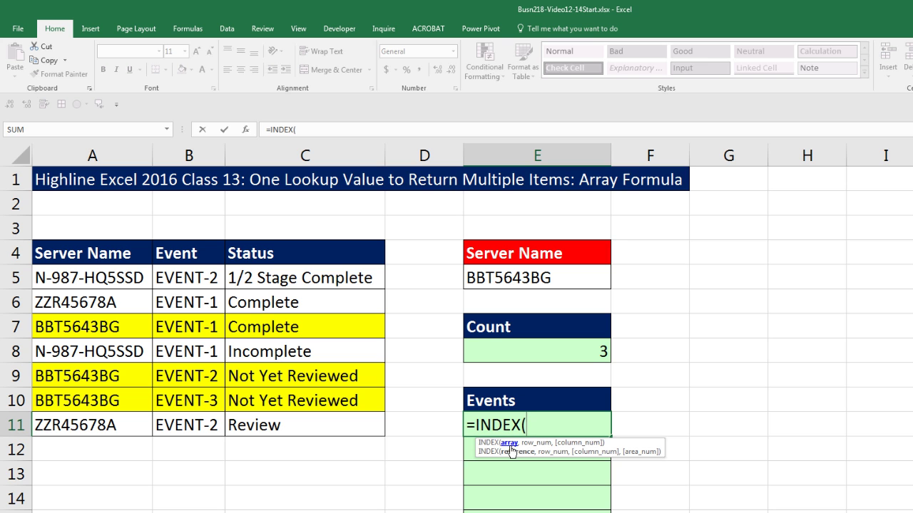
left_click_drag(132, 274, 127, 409)
type(",")
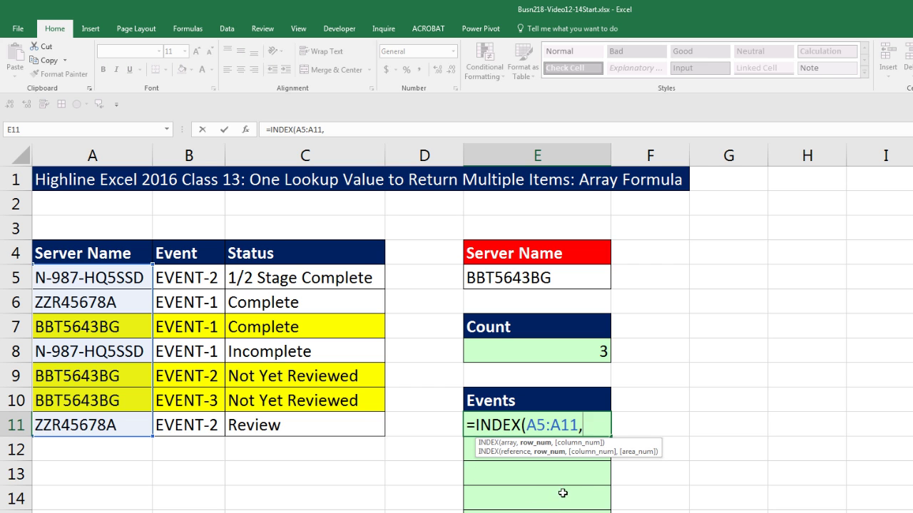
key("Escape")
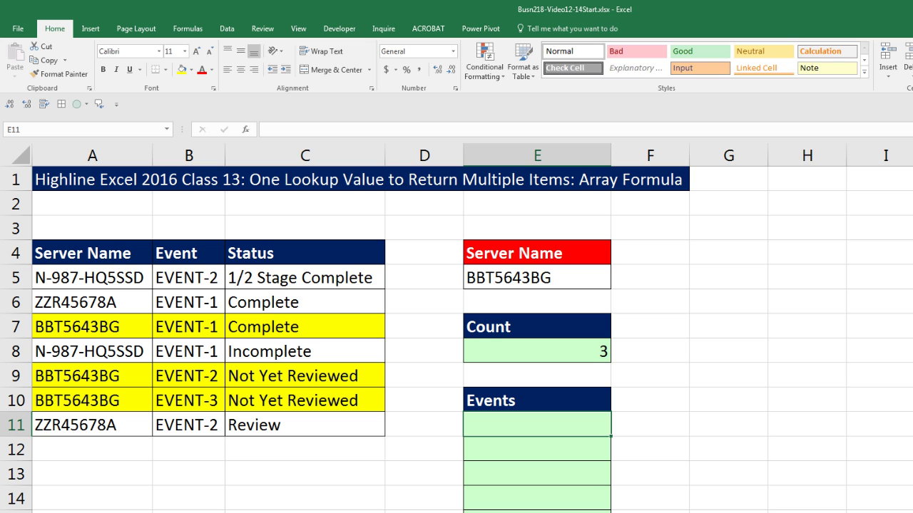
Start a formula in E11 with =(ROW($A$5:$A$11), locking the server name range as absolute
type("=(")
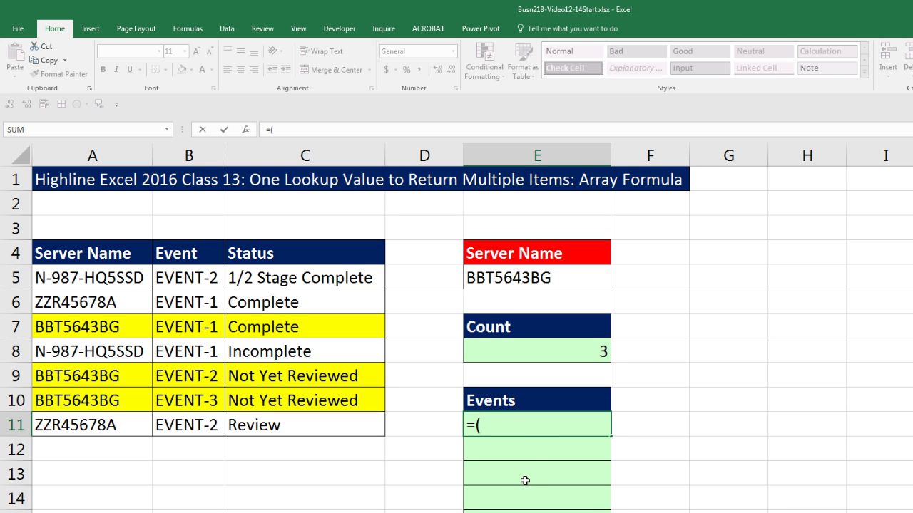
type("row")
key("Tab")
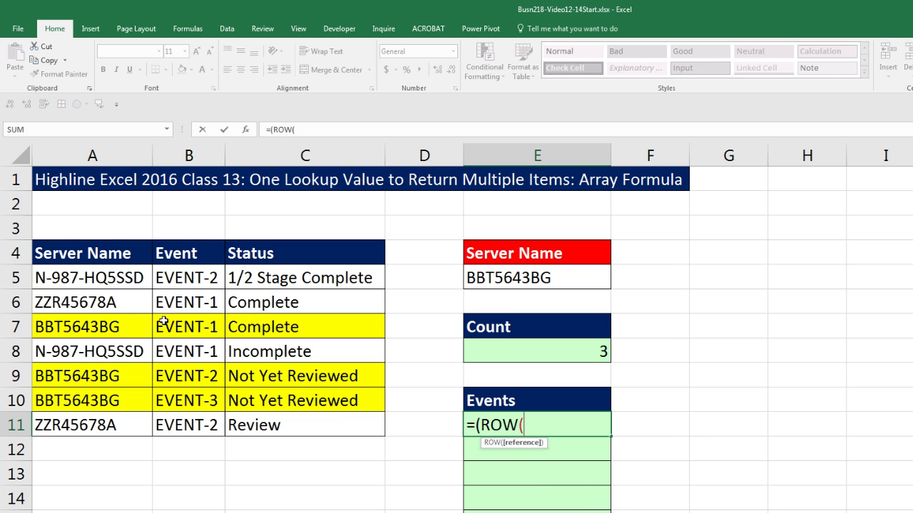
left_click_drag(128, 278, 141, 425)
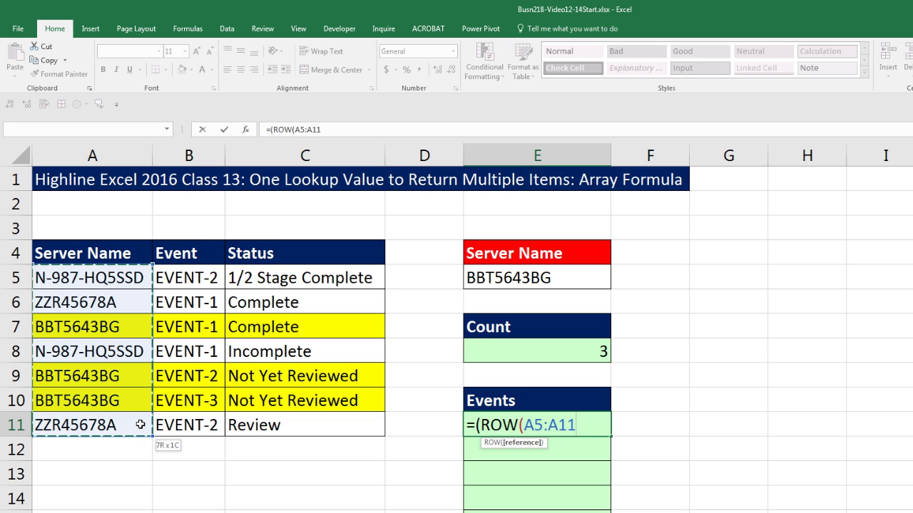
key("F4")
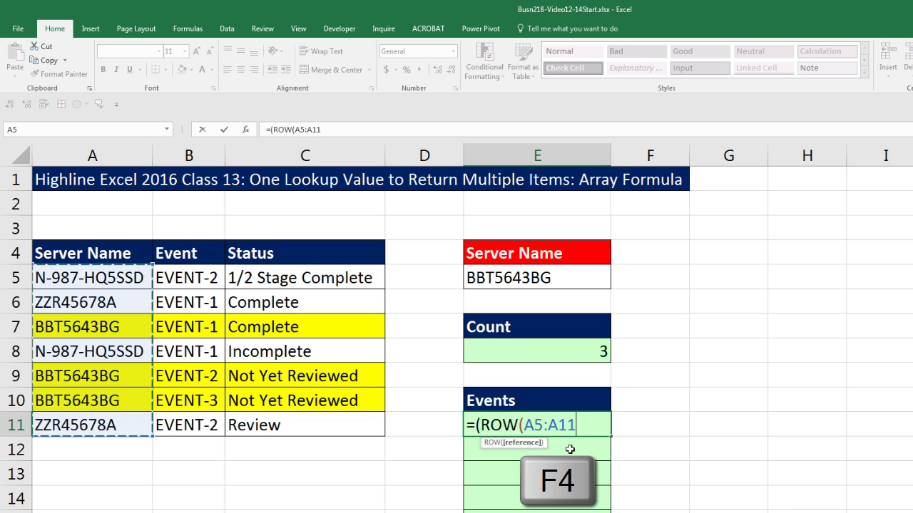
type(")")
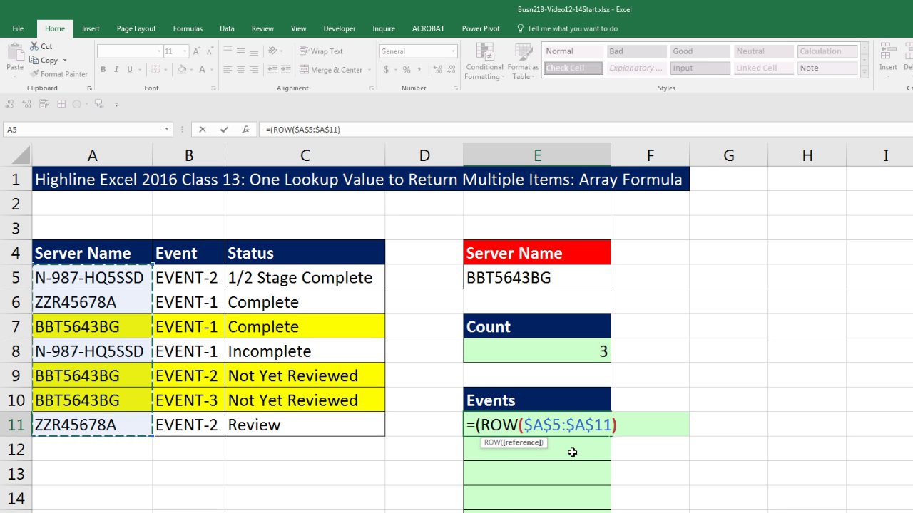
Evaluate the ROW($A$5:$A$11) part of the E11 formula to inspect its array, then restore the expression
left_click_drag(481, 425, 658, 431)
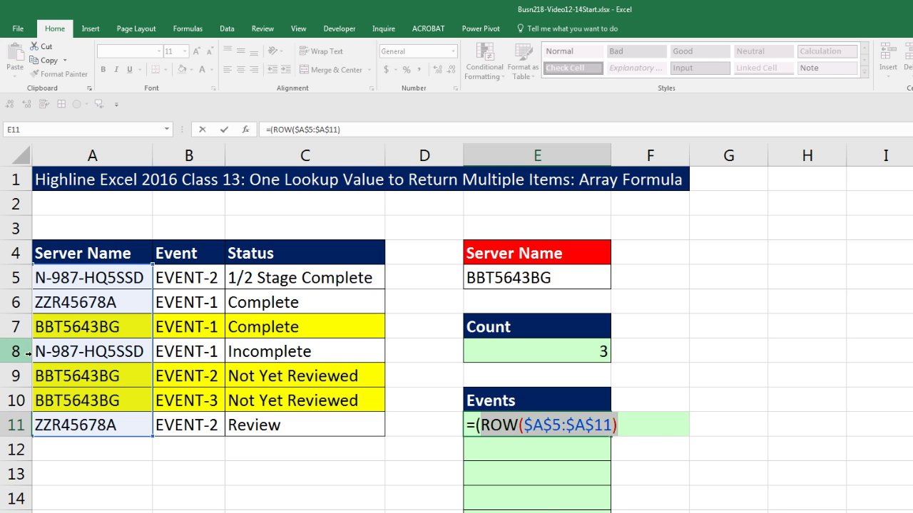
key("F9")
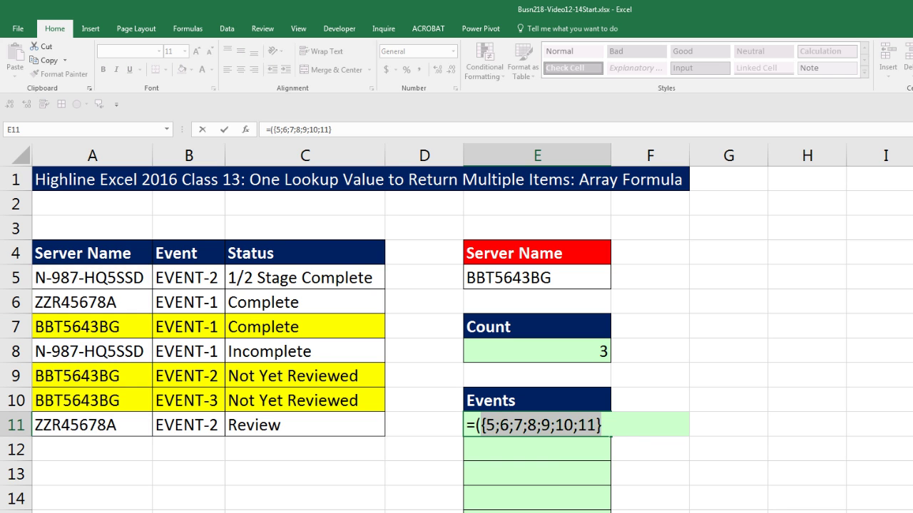
key("ctrl+z")
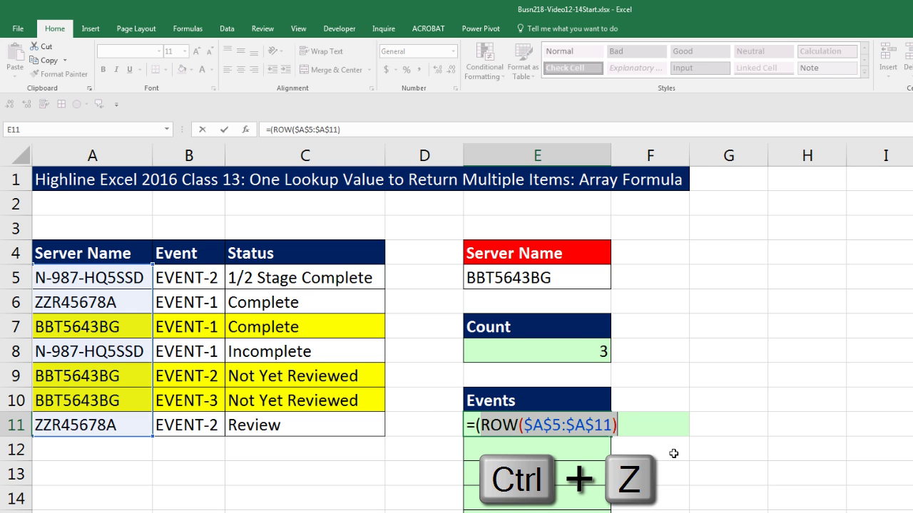
Extend the E11 formula by subtracting ROW($A$5), with the first server name cell as an absolute reference
left_click(622, 433)
type("-row(")
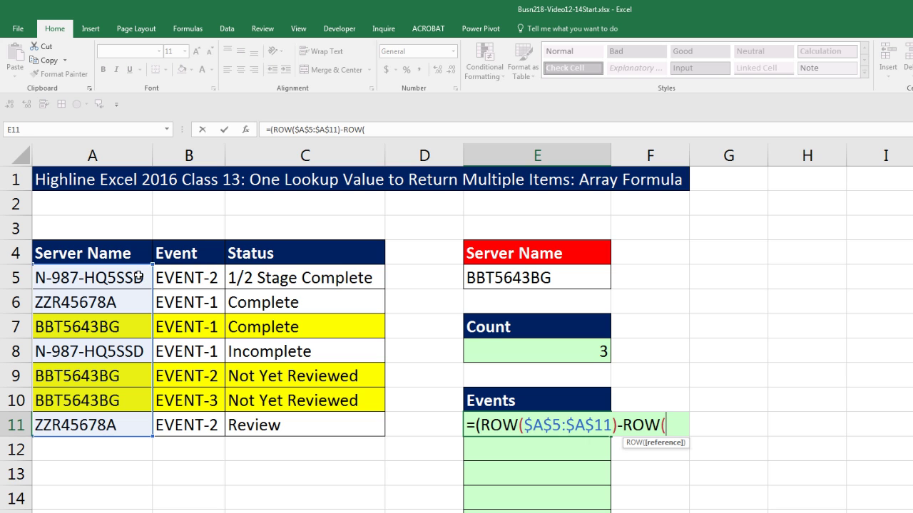
left_click(139, 277)
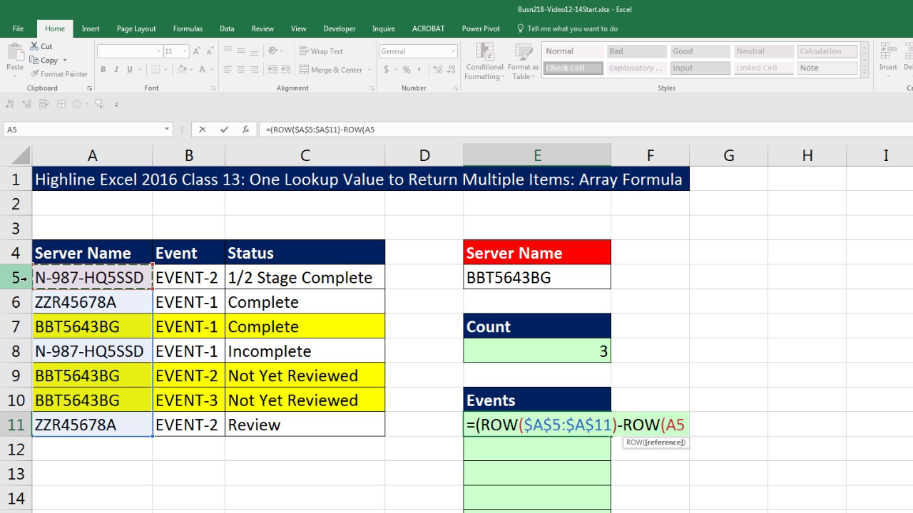
key("F4")
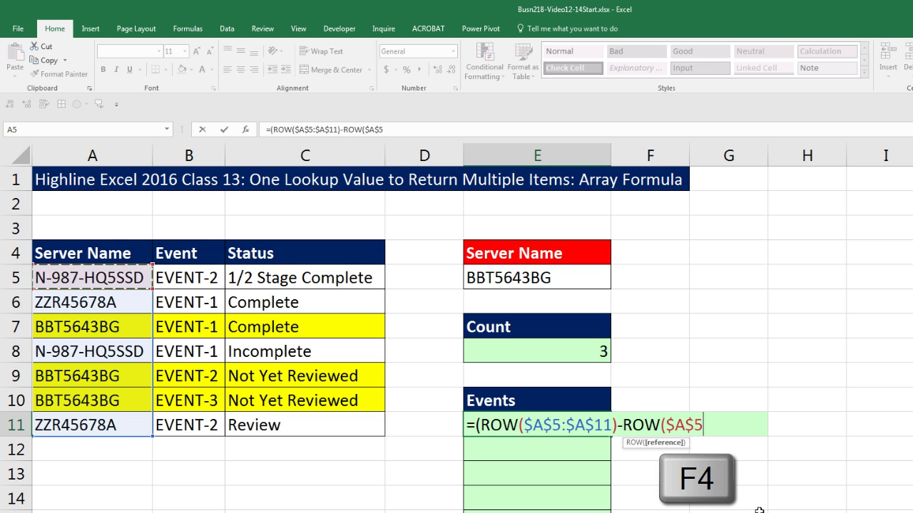
type(")")
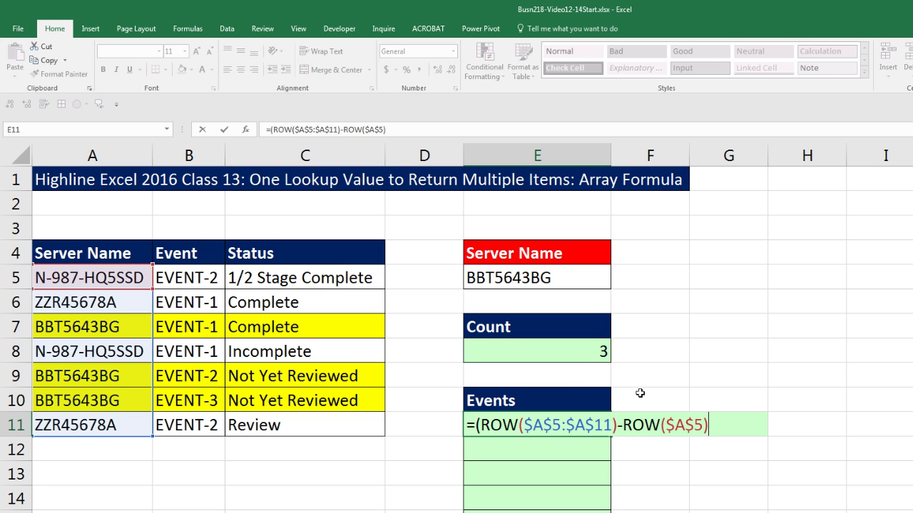
Evaluate the ROW($A$5:$A$11)-ROW($A$5) part of the E11 formula to inspect its array, then restore the expression
left_click_drag(726, 424, 483, 426)
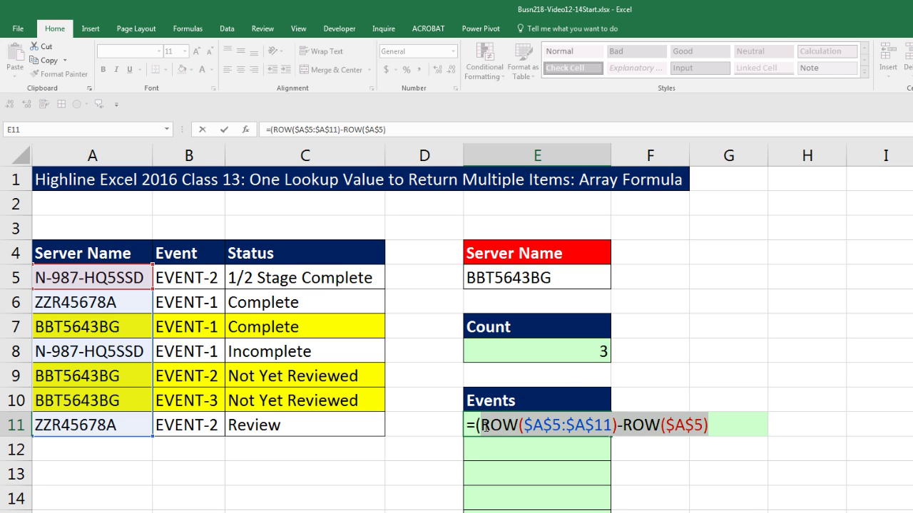
key("F9")
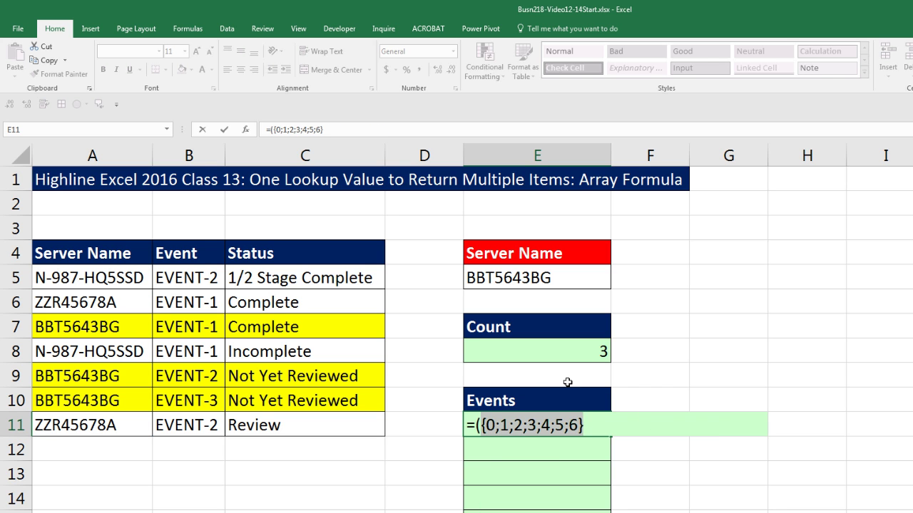
key("ctrl+z")
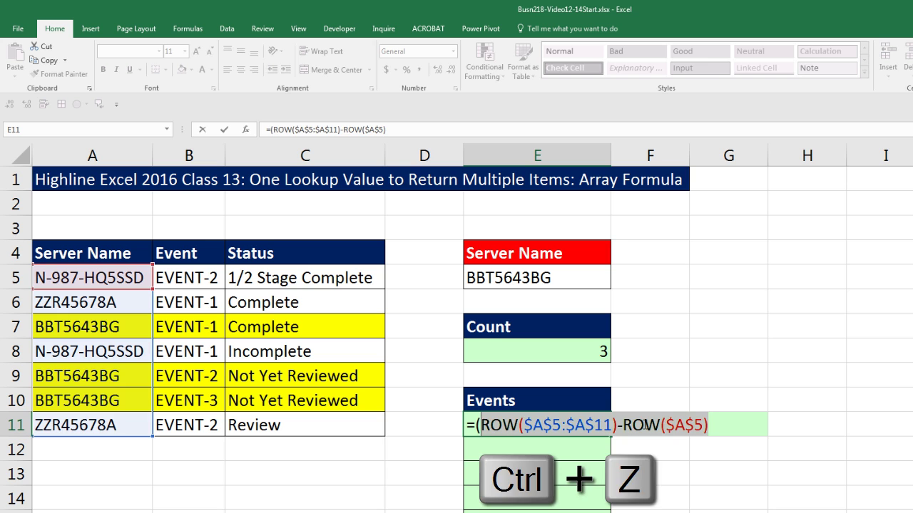
Complete the parenthesized row expression in E11 with +1) and evaluate it to inspect the resulting array
type("+")
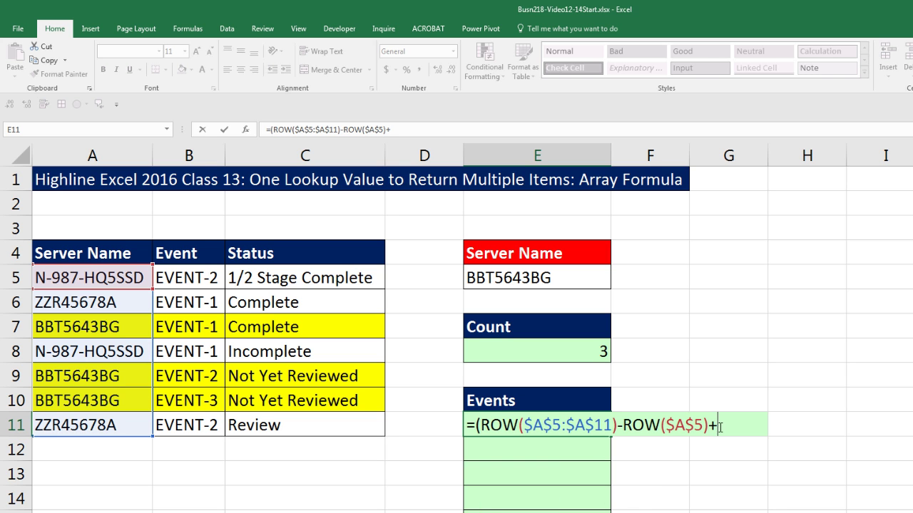
type("1)")
left_click_drag(746, 429, 424, 430)
key("shift+Right")
key("F9")
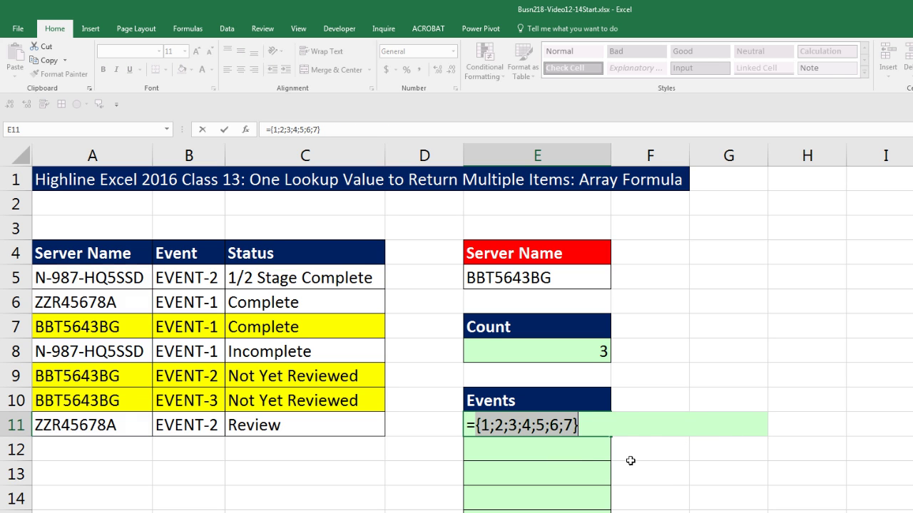
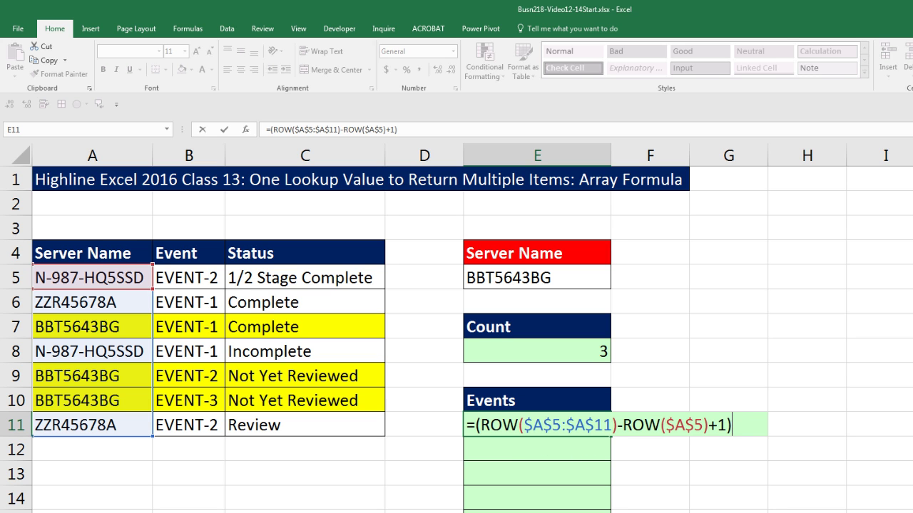
Divide the E11 row expression by ($A$5:$A$11=$E$5), using absolute references for the server name range and the lookup cell
type("/(")
left_click_drag(113, 275, 107, 425)
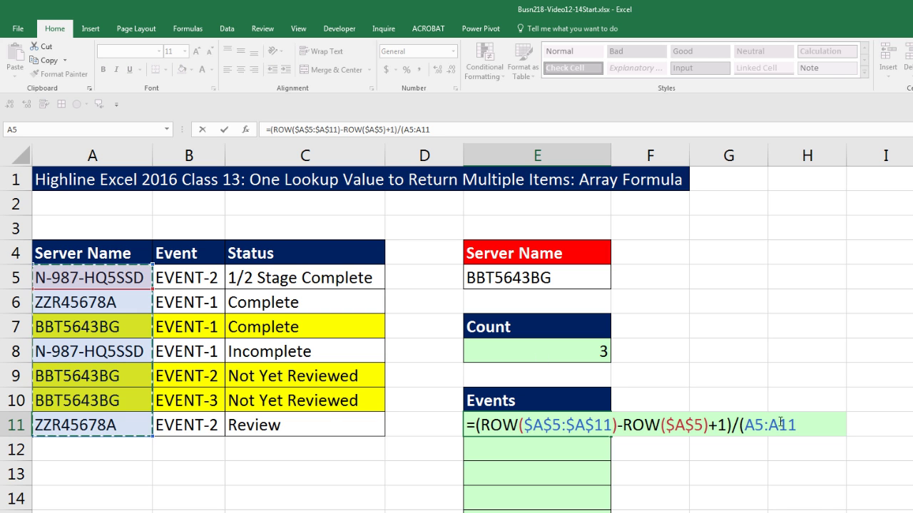
key("F4")
key("F4")
type("=")
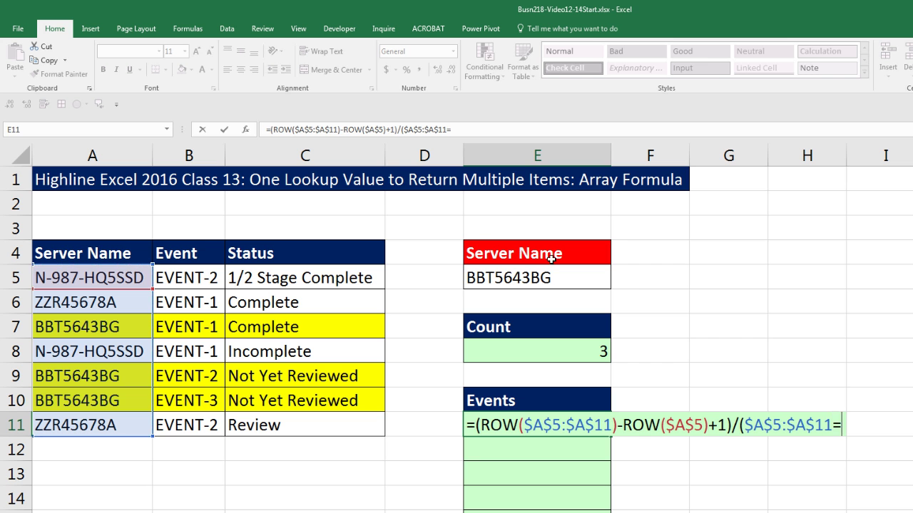
left_click(536, 289)
key("F4")
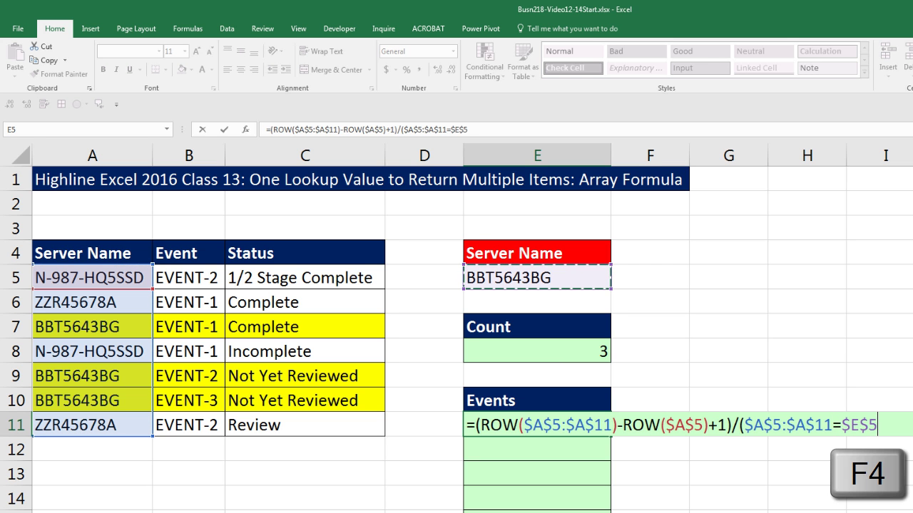
type(")")
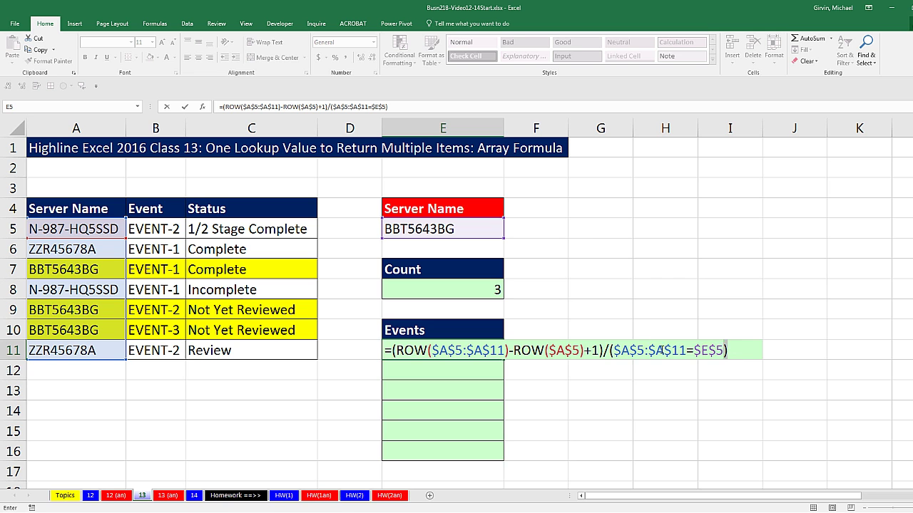
Evaluate the ($A$5:$A$11=$E$5) comparison and the whole E11 expression to inspect their arrays, restoring the formula each time
left_click_drag(764, 370, 646, 370)
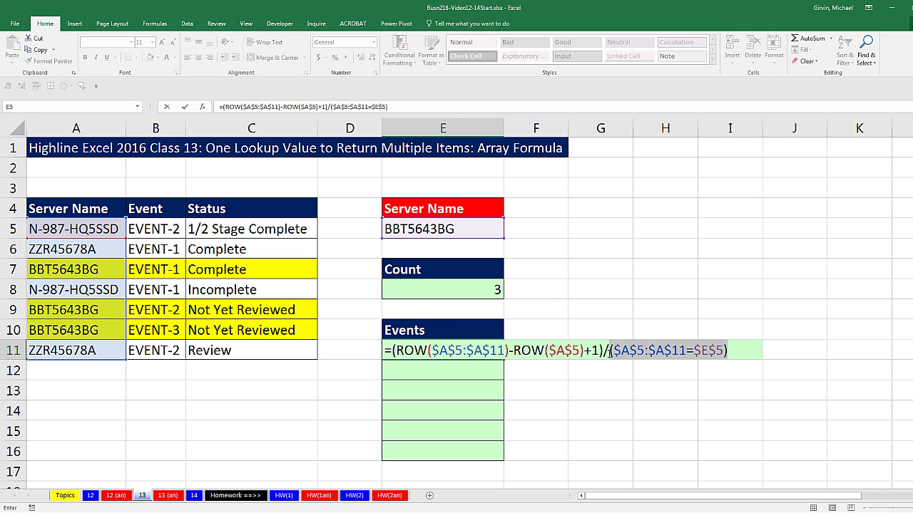
key("F9")
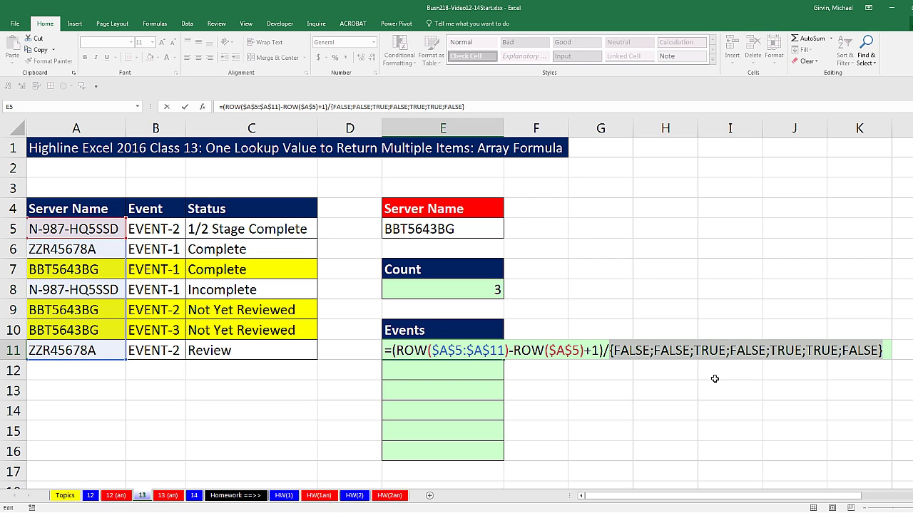
key("ctrl+z")
left_click_drag(391, 350, 854, 365)
key("F9")
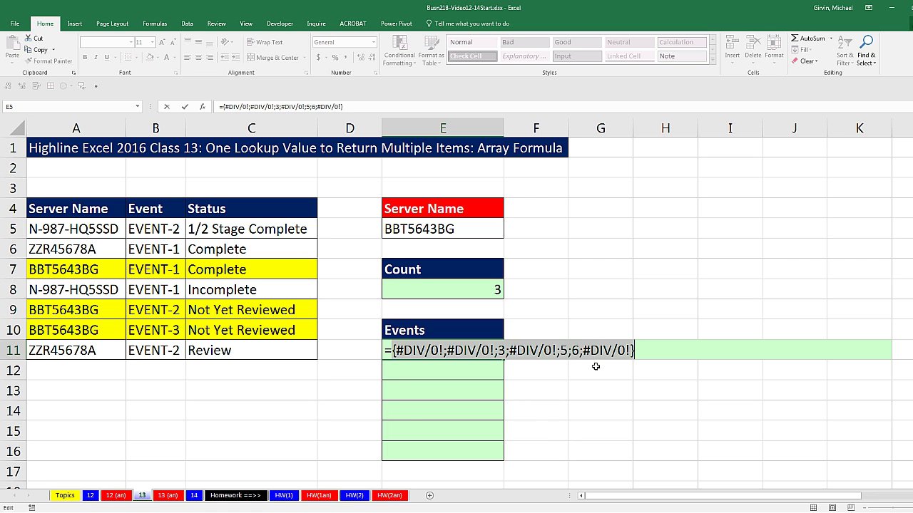
key("ctrl+z")
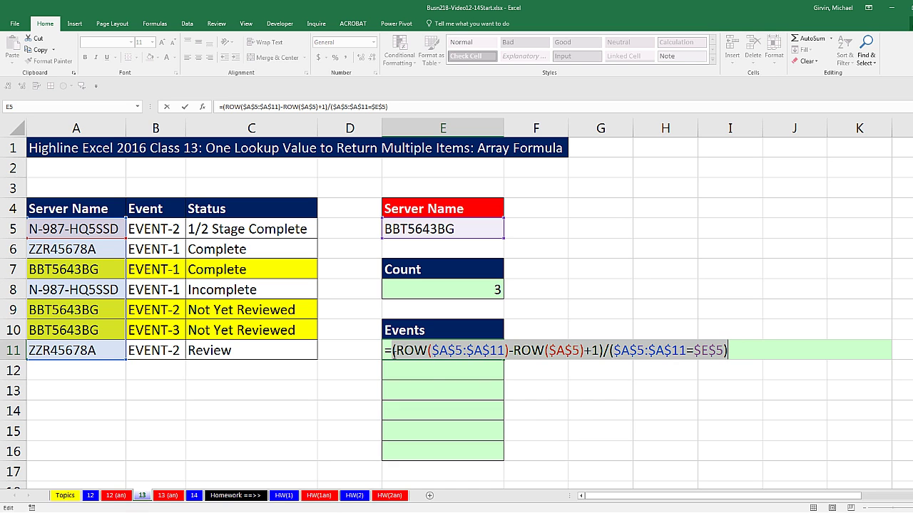
Wrap the E11 expression in AGGREGATE with function 15 (SMALL) and option 6 (Ignore error values), leaving the expression as the array argument
key("Left")
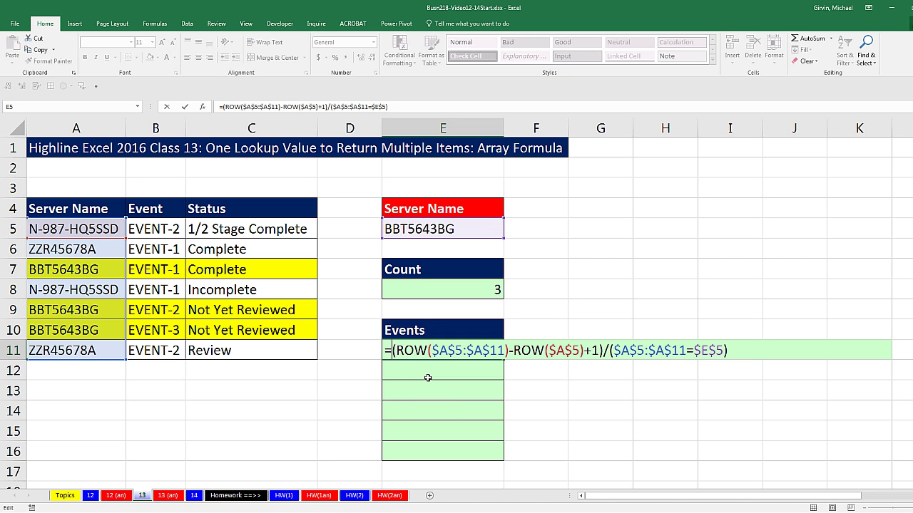
type("ag")
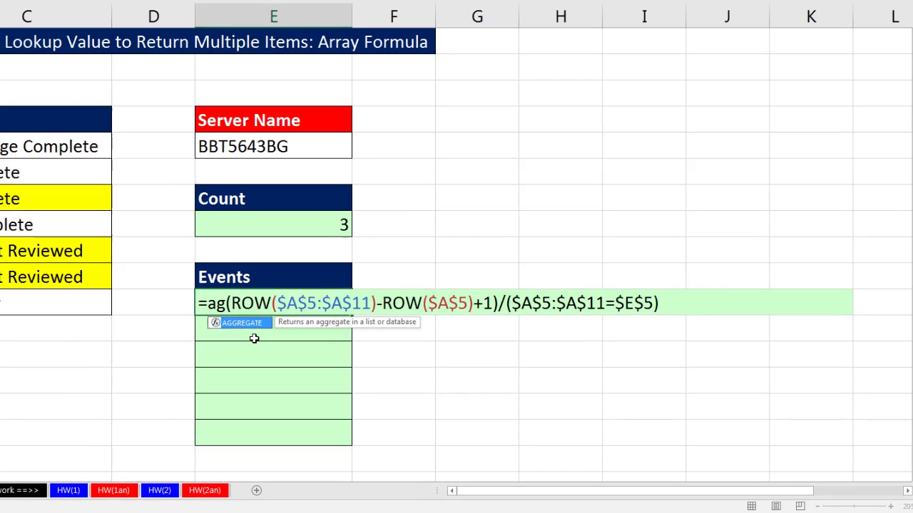
key("Tab")
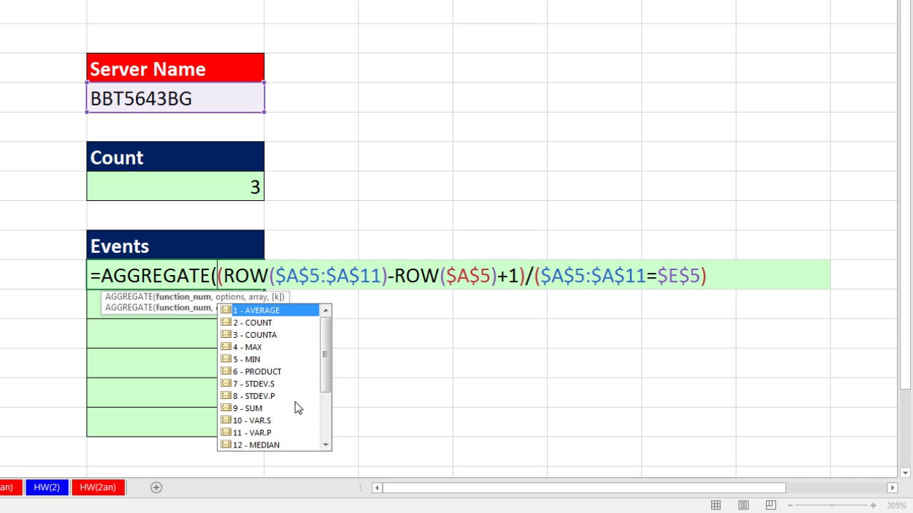
left_click_drag(324, 362, 325, 410)
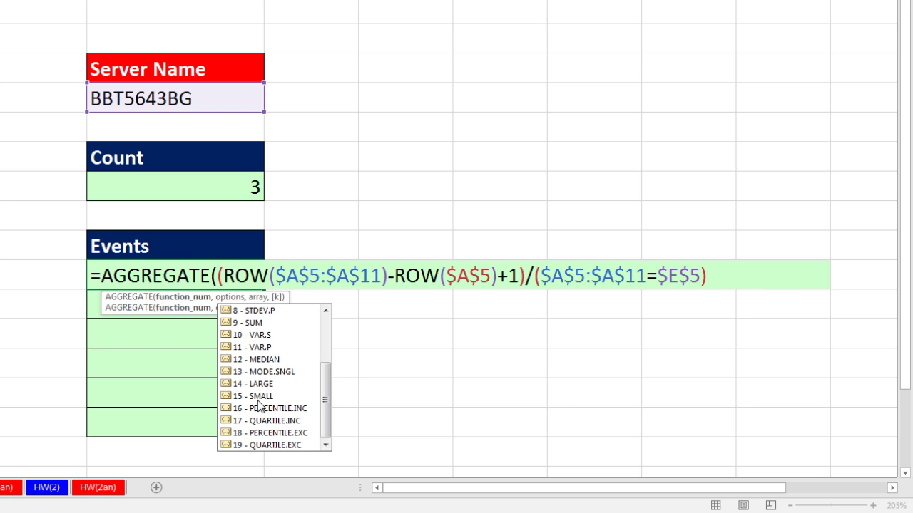
double_click(249, 396)
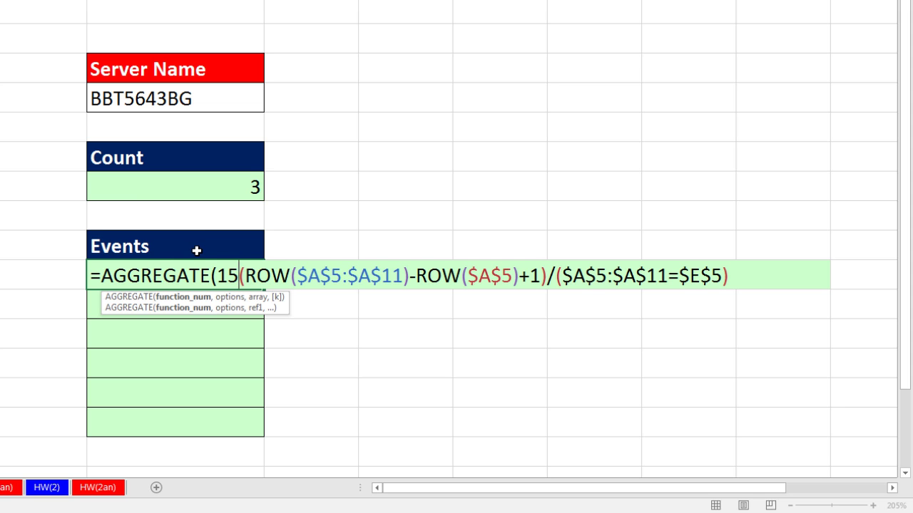
type(",")
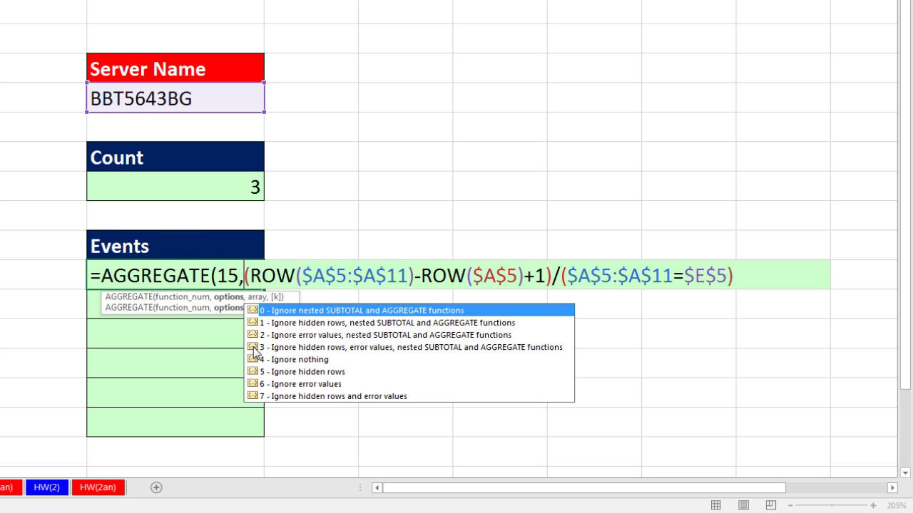
double_click(287, 385)
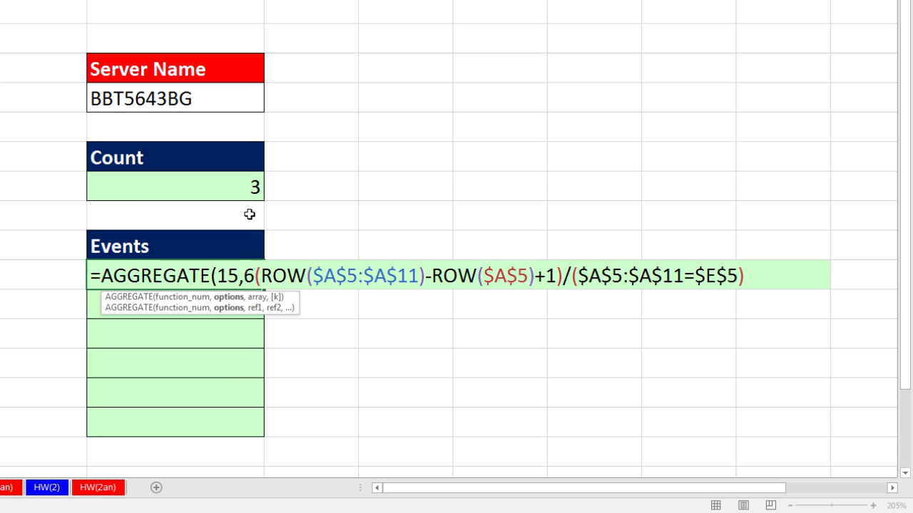
type(",")
Evaluate the array argument of the AGGREGATE function in E11 to inspect its values, then restore it
left_click(257, 298)
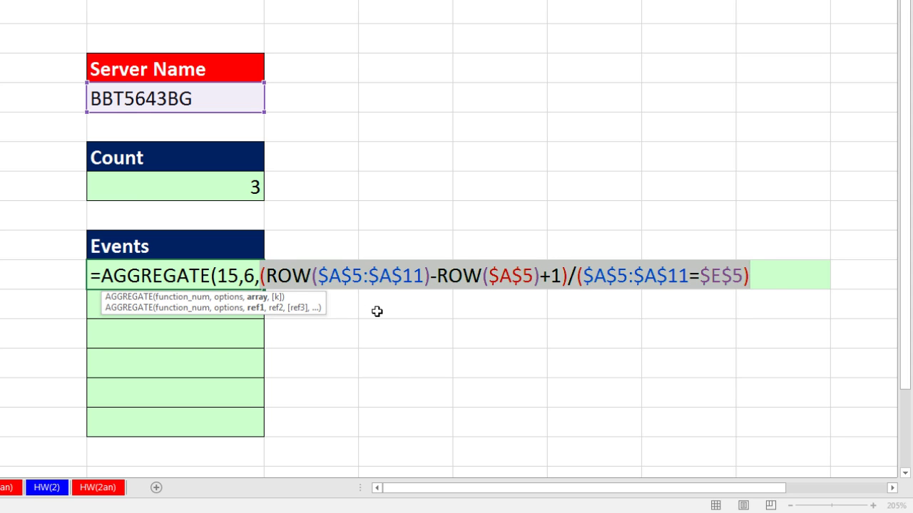
key("F9")
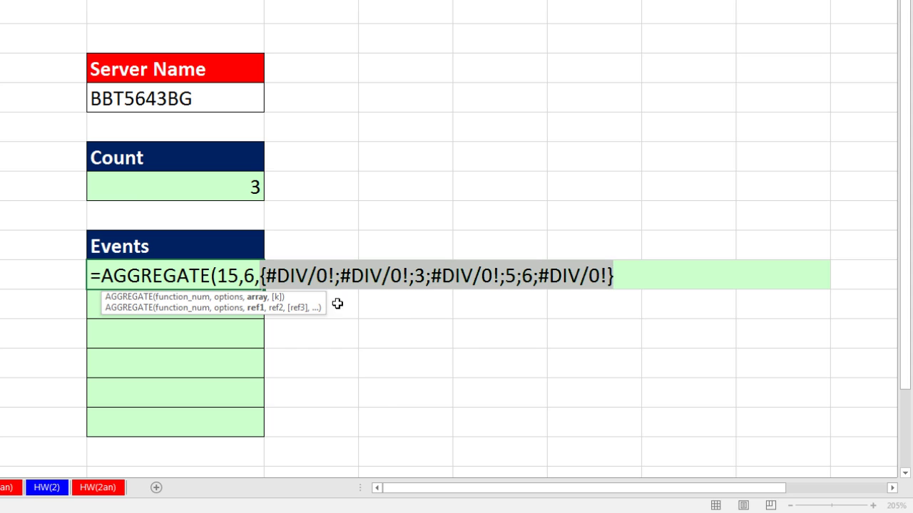
key("ctrl+z")
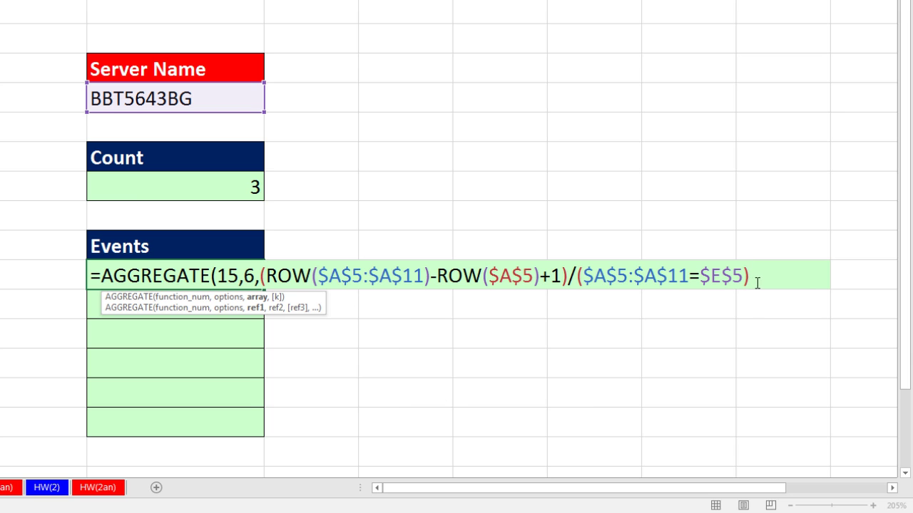
Finish the E11 AGGREGATE formula with ROWS(E$11:E11) as its k argument and fill it down through E16
type(",")
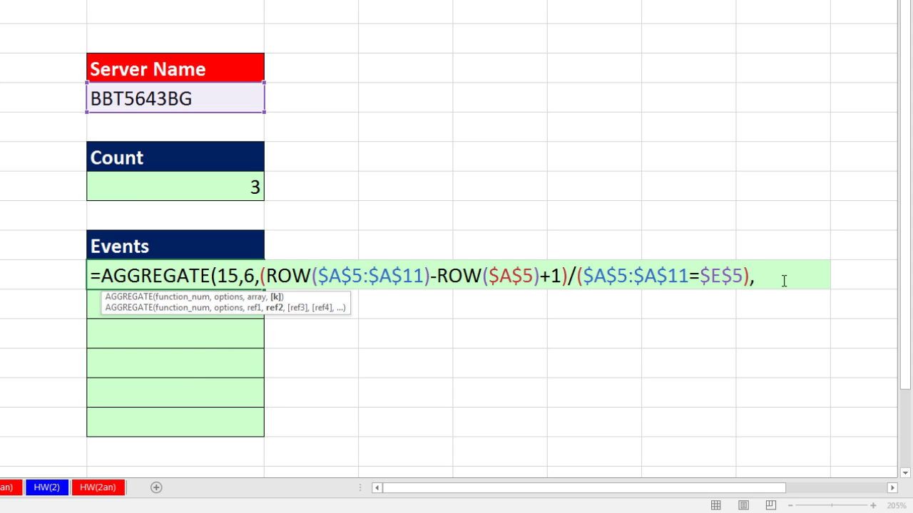
type("rows")
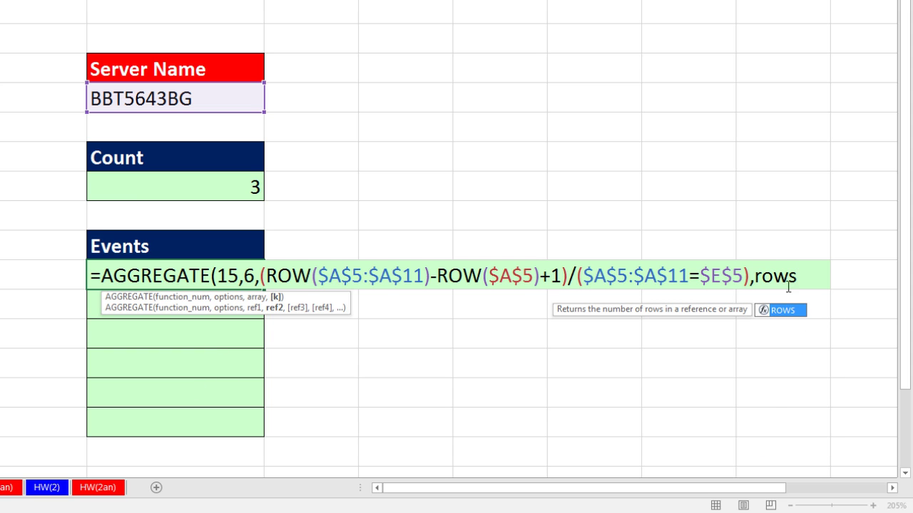
key("Tab")
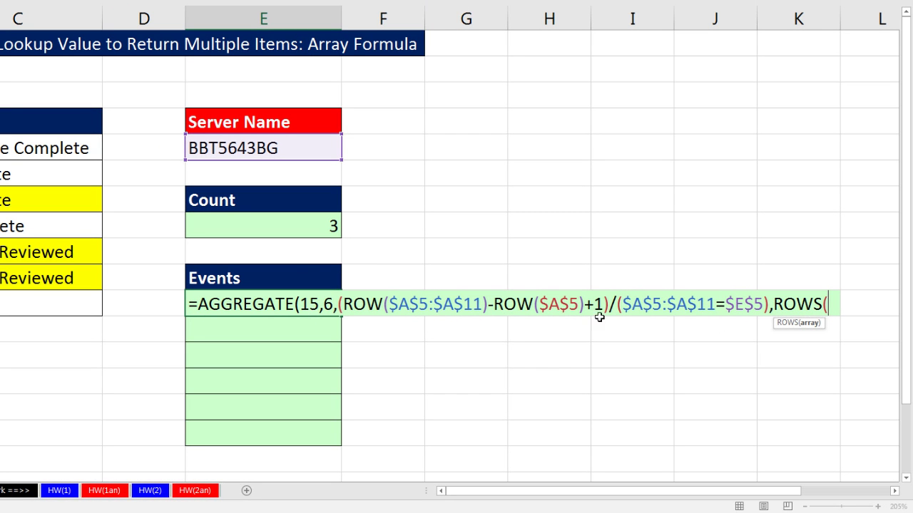
type("E$")
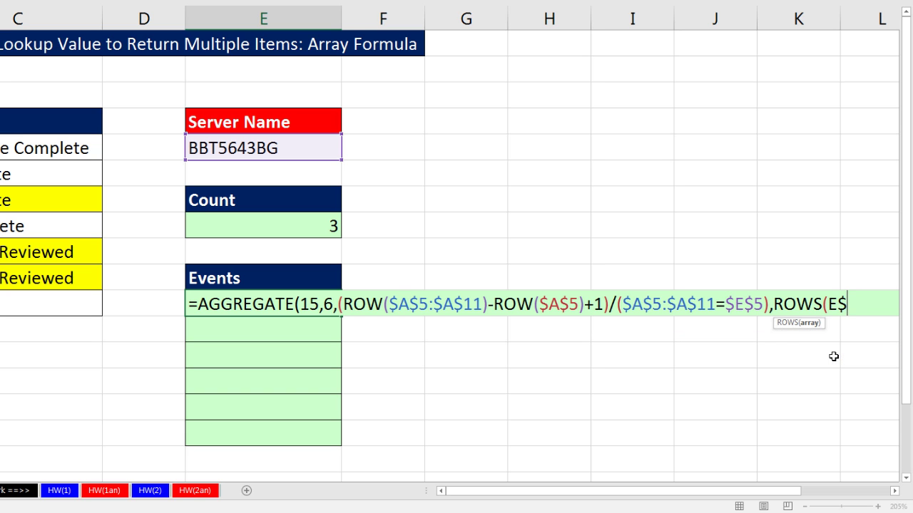
type("11:E11)")
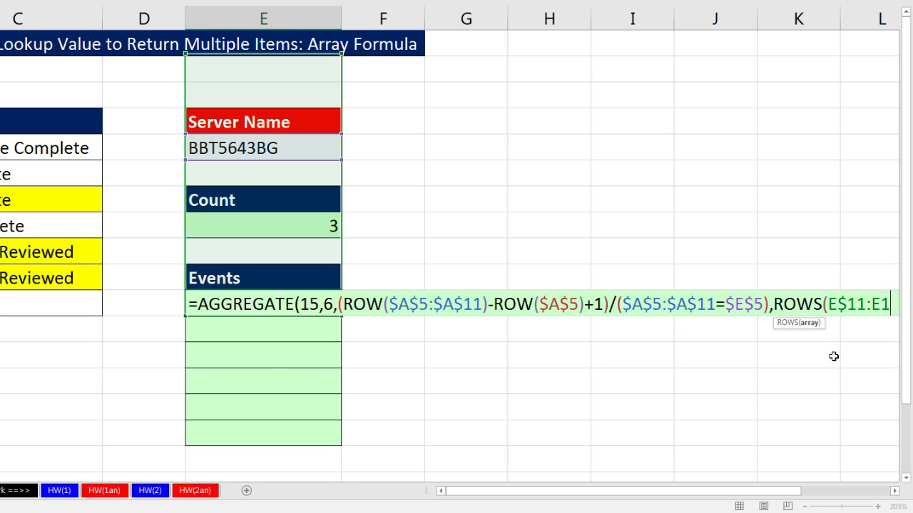
left_click(847, 305)
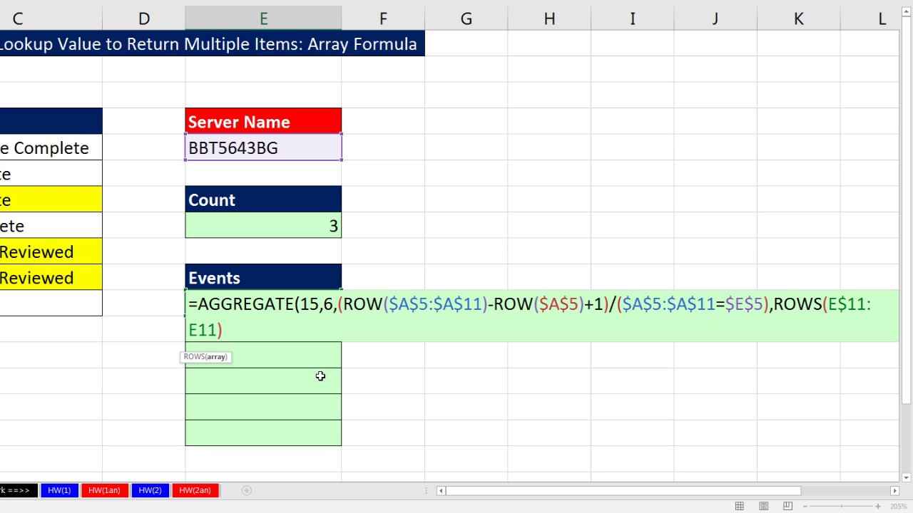
left_click(253, 333)
type(")")
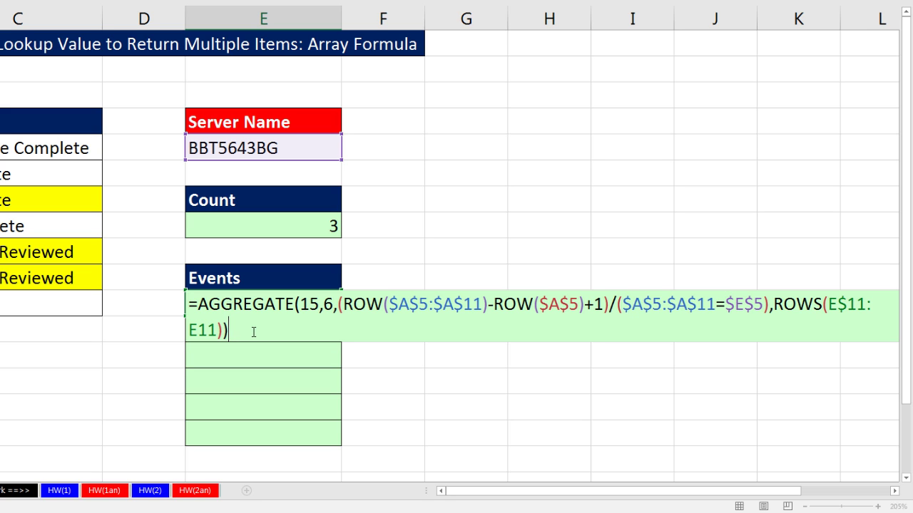
key("ctrl+Return")
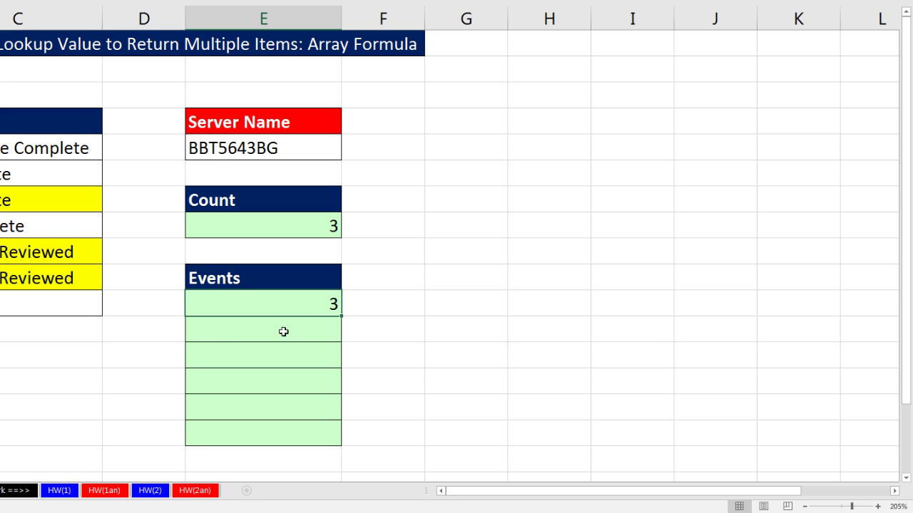
left_click_drag(343, 317, 349, 449)
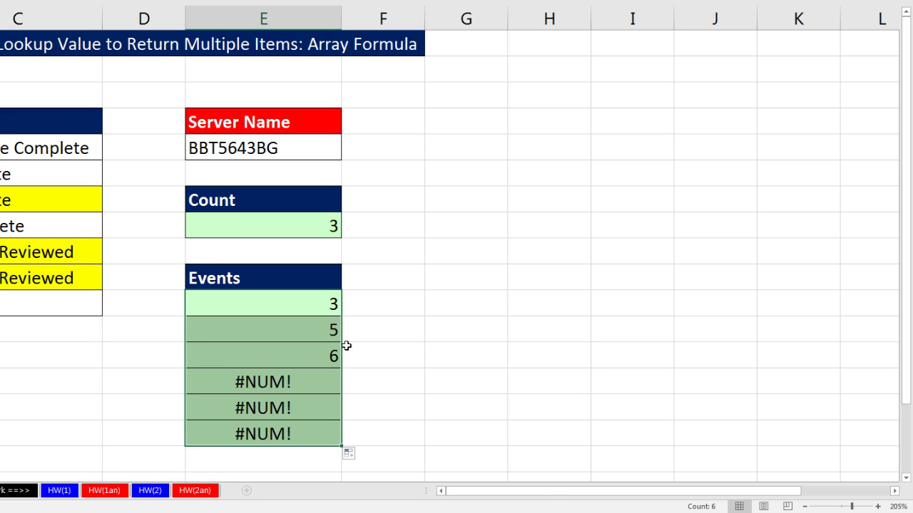
Wrap the AGGREGATE formula in E11 in INDEX, using $B$5:$B$11 as the array and AGGREGATE as the row number
left_click(316, 304)
double_click(316, 304)
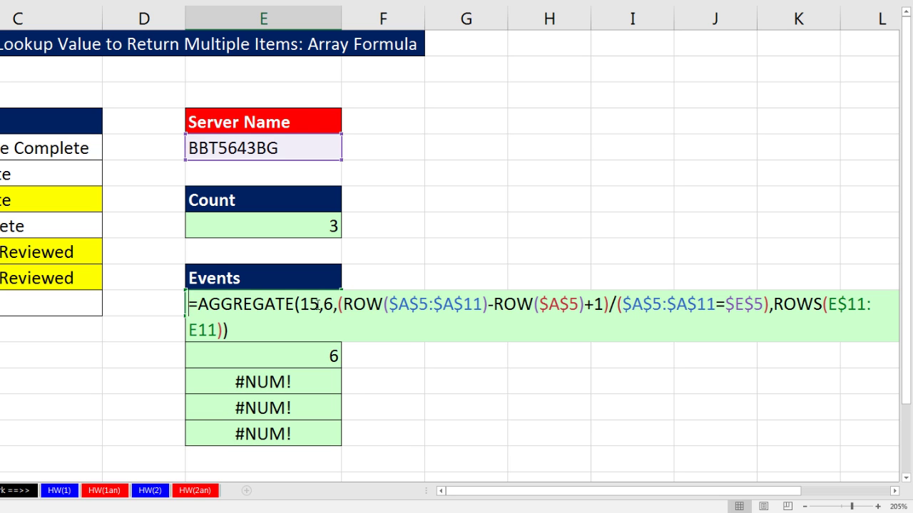
left_click(199, 308)
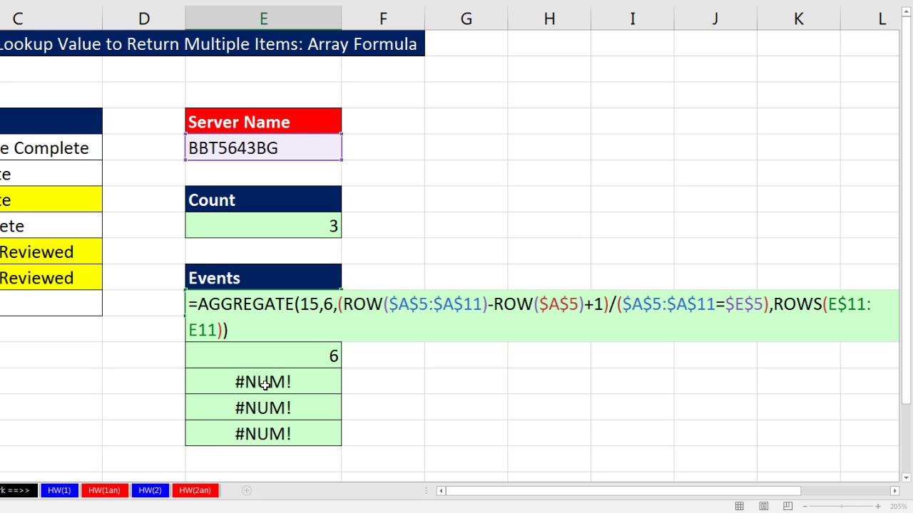
type("ind")
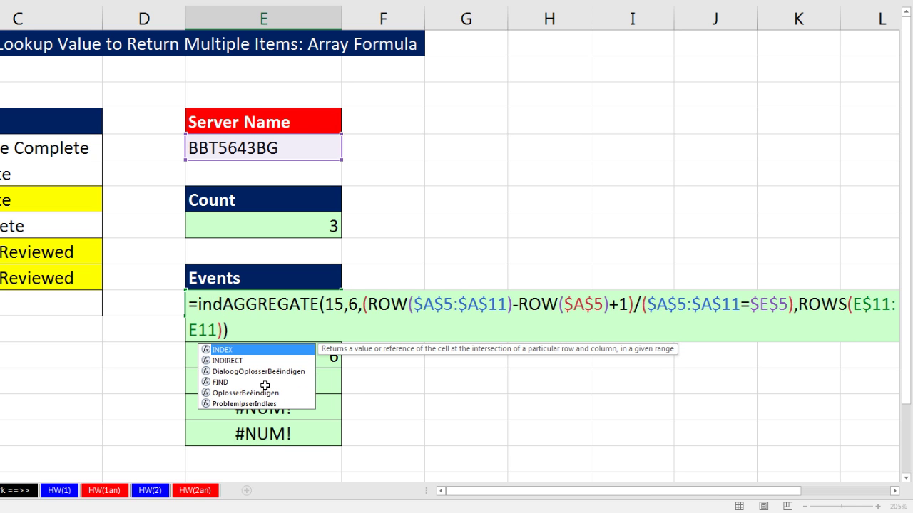
key("Tab")
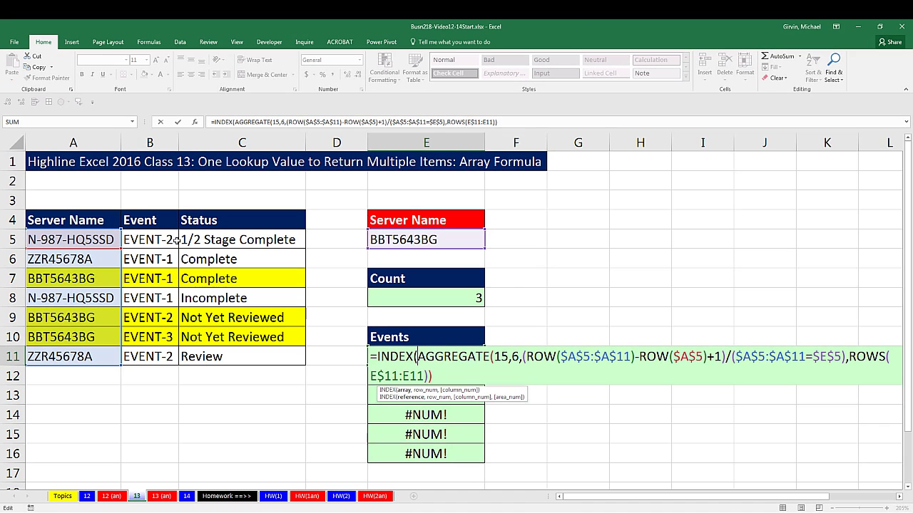
left_click_drag(159, 243, 155, 357)
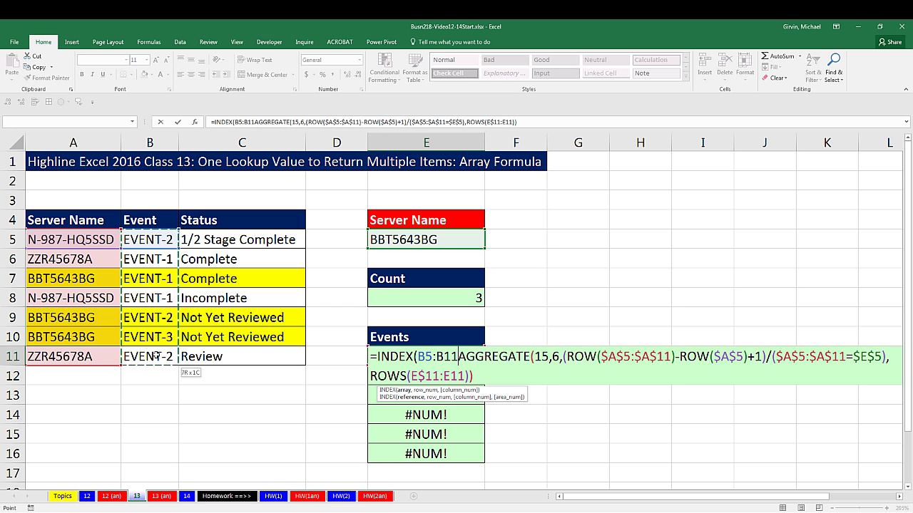
key("F4")
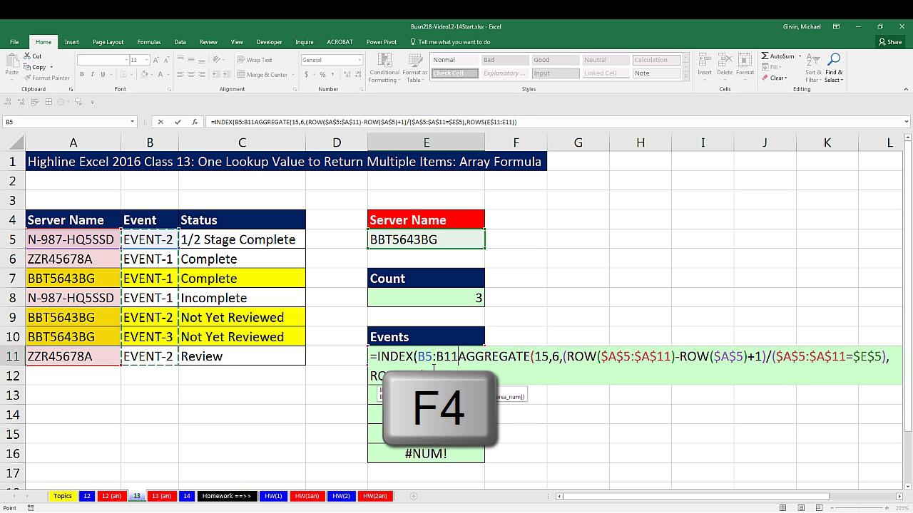
type(",")
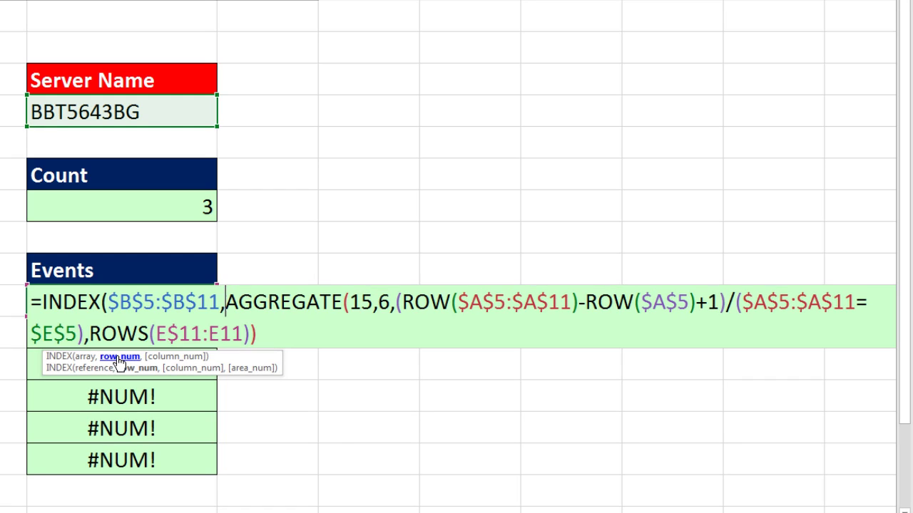
Check the row_num argument of INDEX in E11, complete the formula and fill it down through E16
left_click(118, 356)
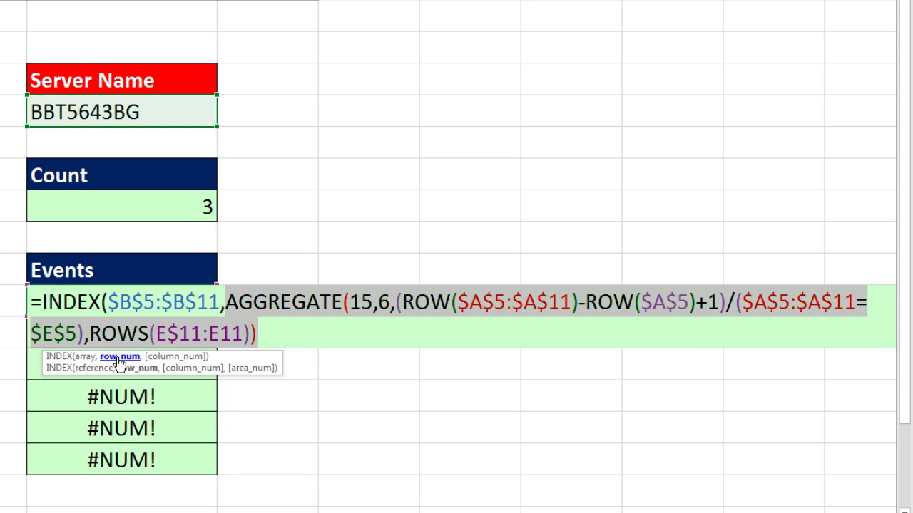
left_click(267, 337)
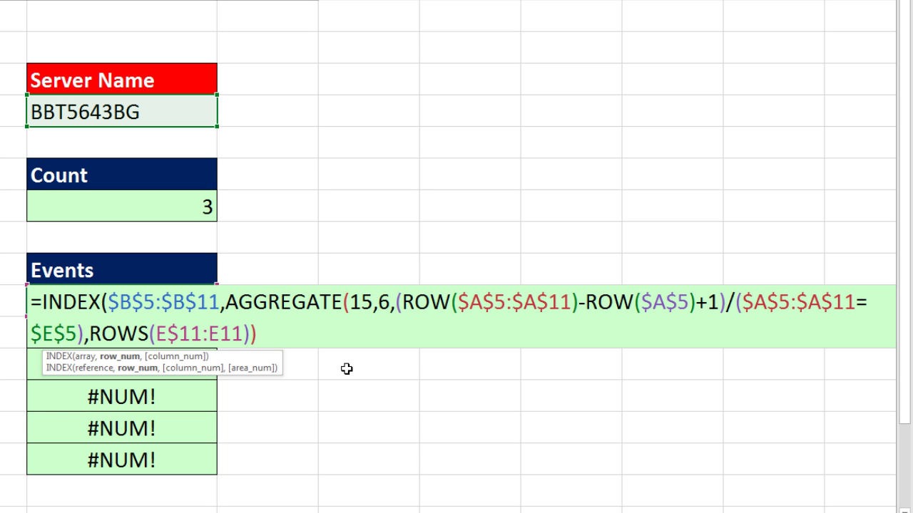
type(")")
key("ctrl+Return")
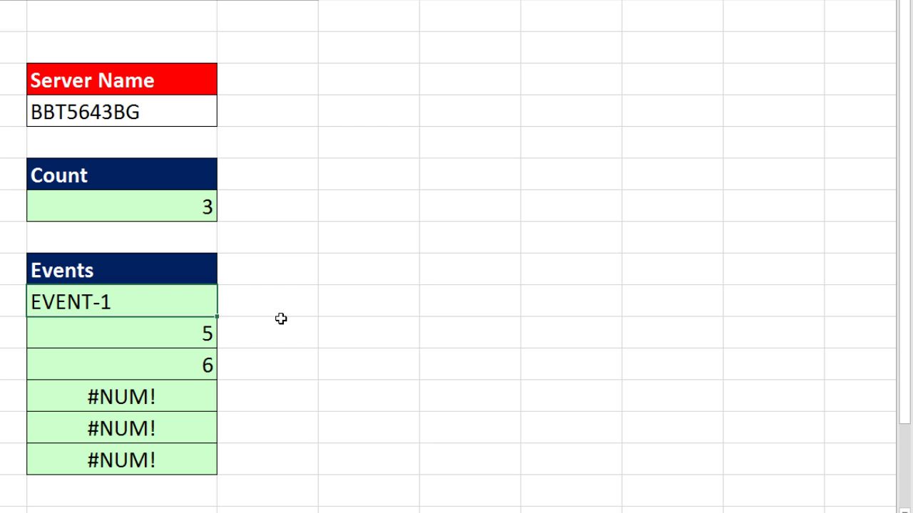
left_click_drag(217, 319, 209, 468)
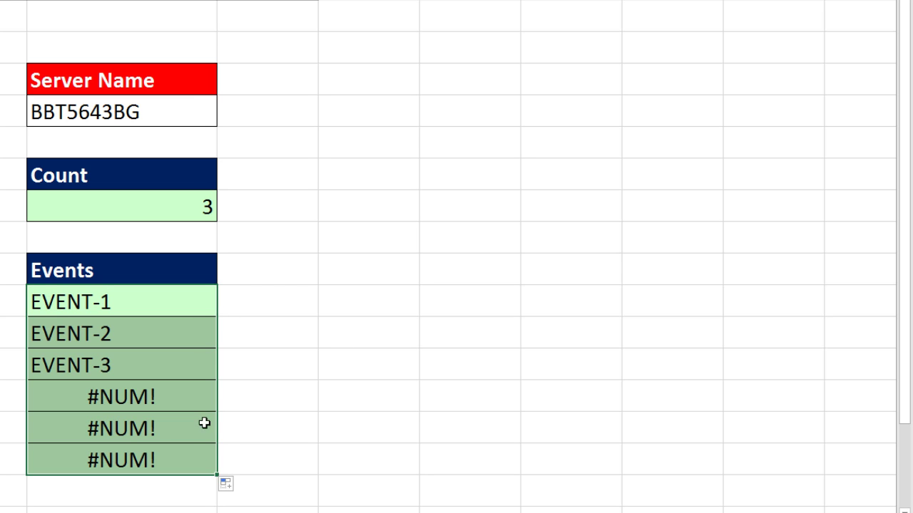
Test the event list by choosing ZZR45678A, N-987-HQ5SSD and BBT5643BG in turn as the server name in E5
left_click(210, 116)
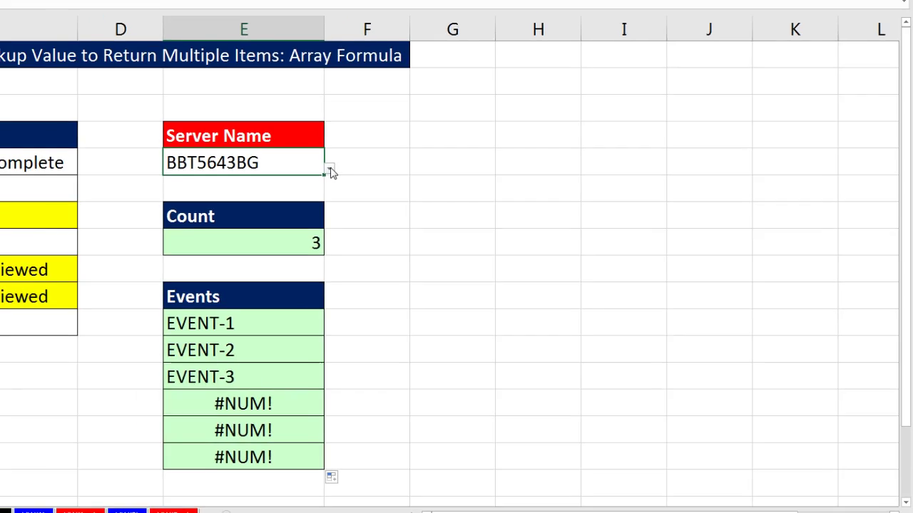
left_click(330, 170)
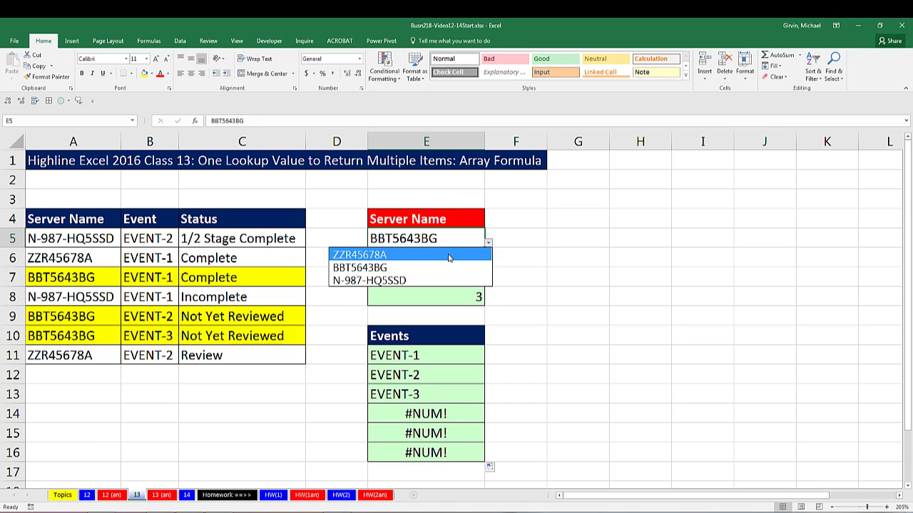
left_click(266, 186)
left_click(488, 246)
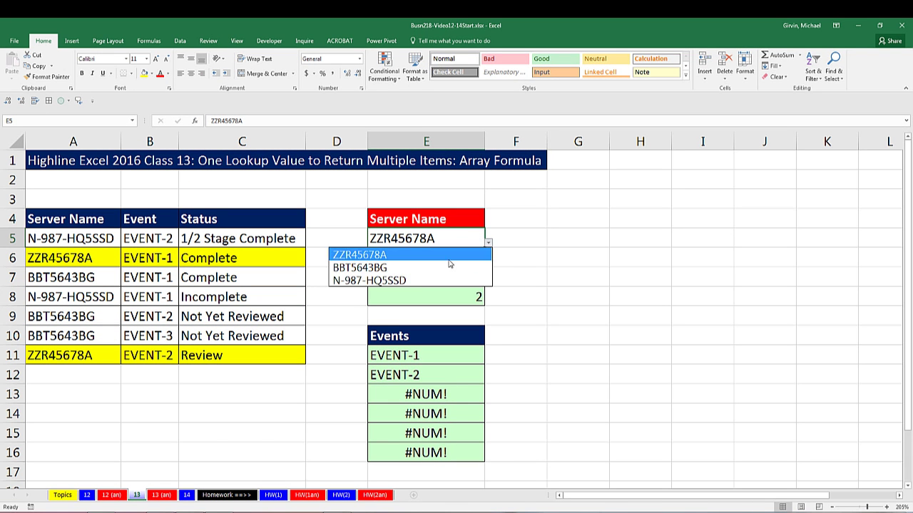
left_click(385, 281)
left_click(489, 244)
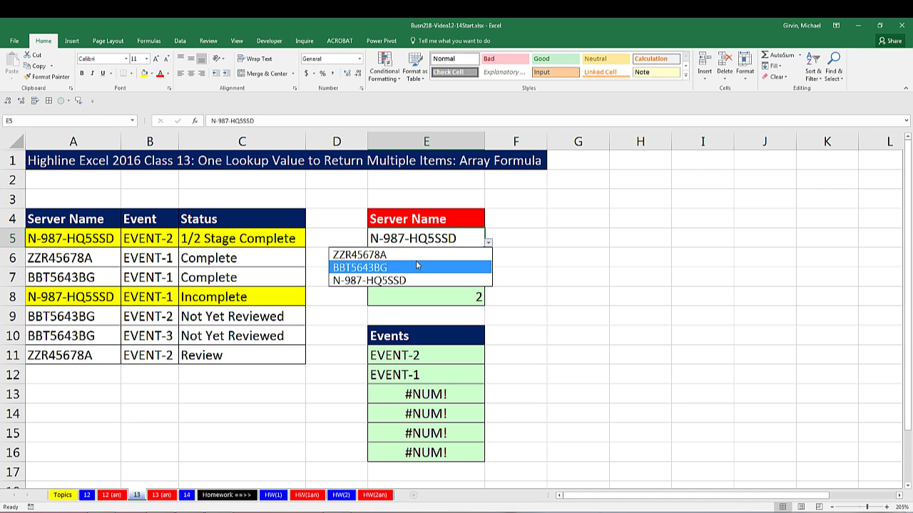
left_click(417, 267)
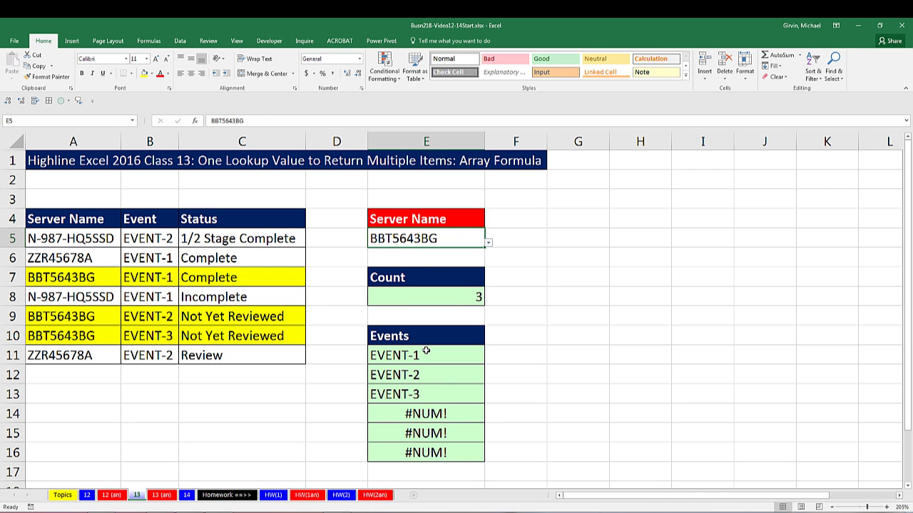
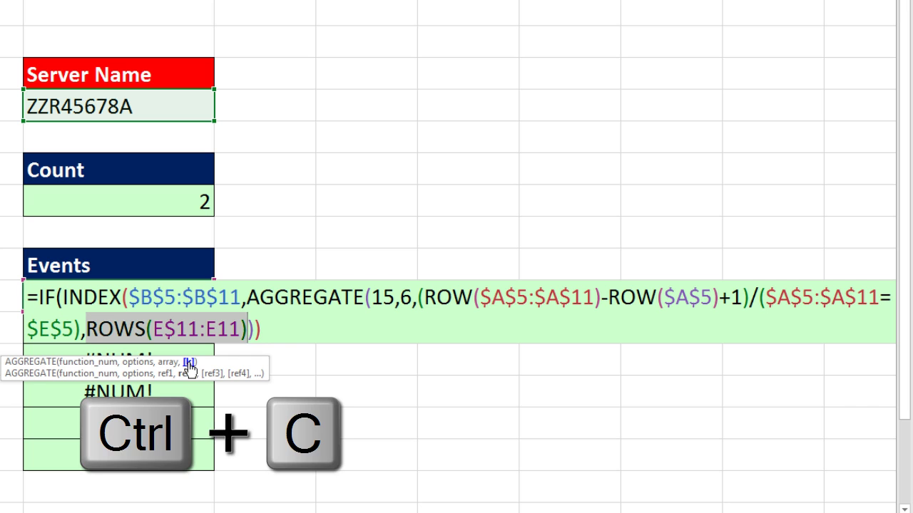
Insert ROWS(E$11:E11)>$E$8 as the logical test of the IF function in E11, reusing the copied ROWS expression
left_click(62, 298)
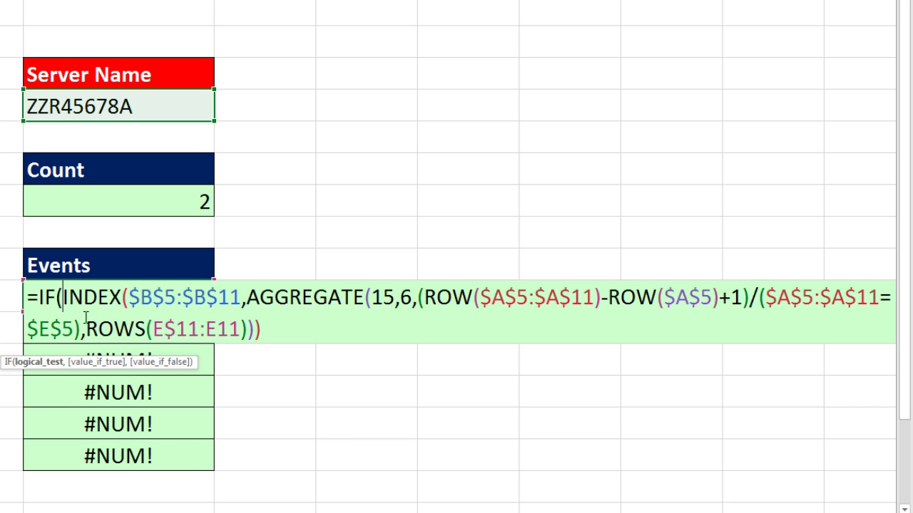
key("ctrl+shift+End")
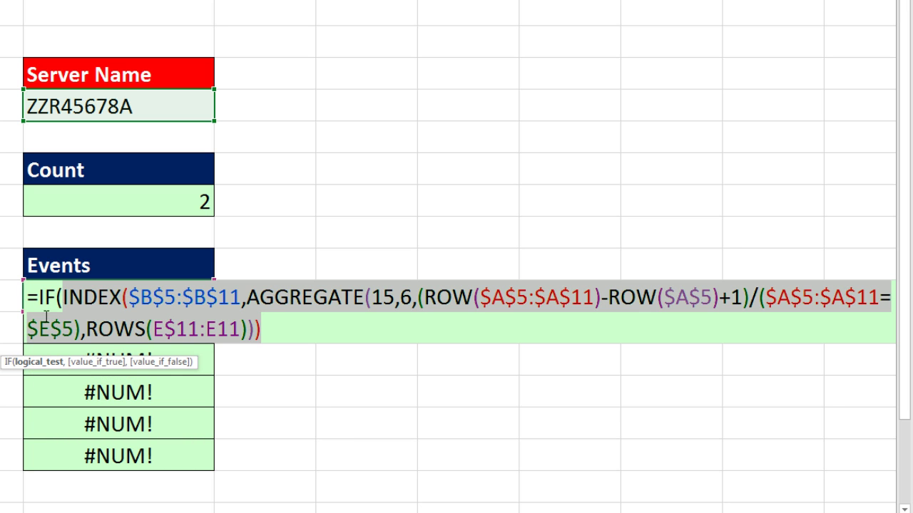
left_click(61, 299)
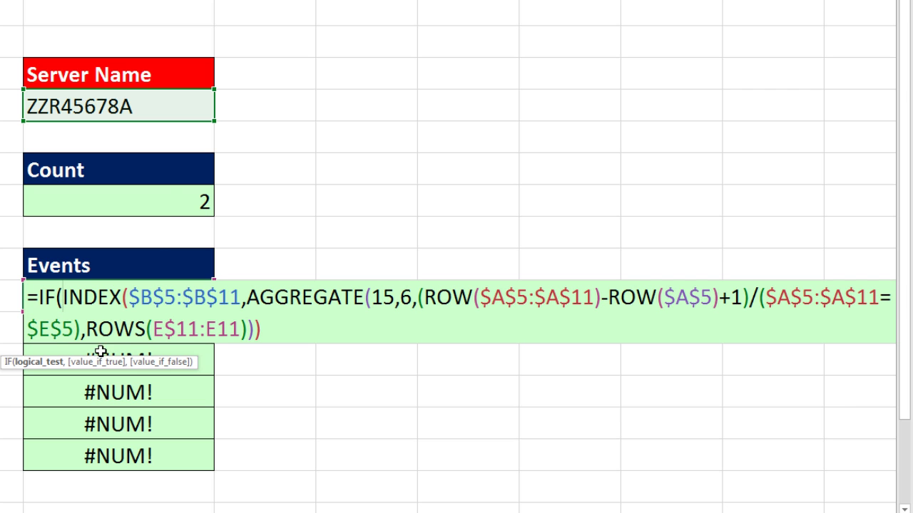
key("ctrl+v")
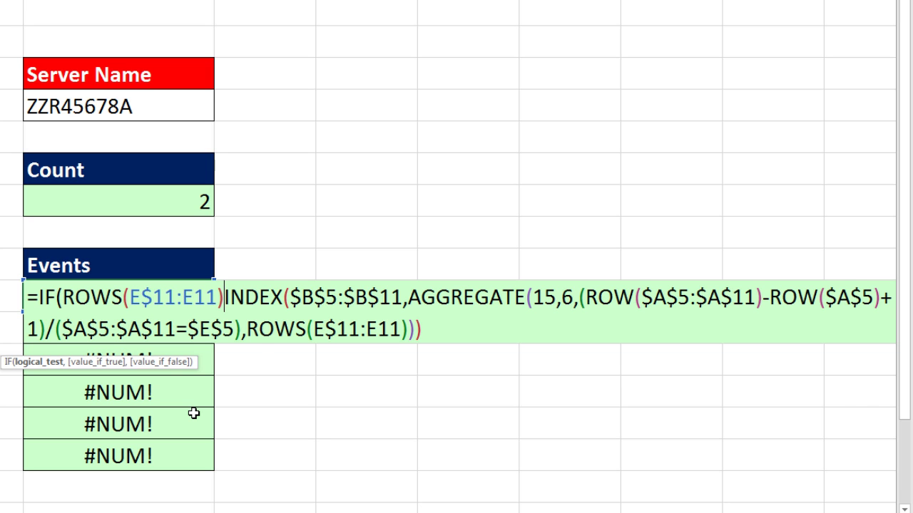
type(">")
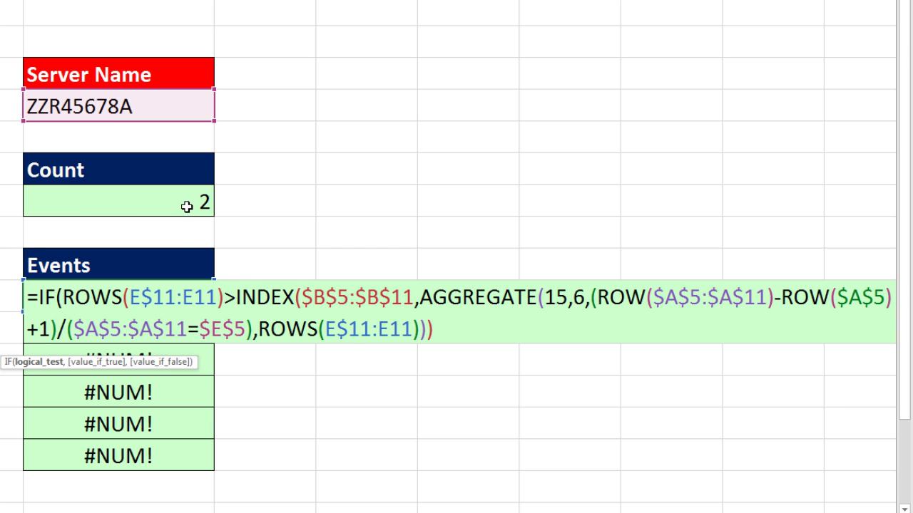
left_click(187, 206)
key("F4")
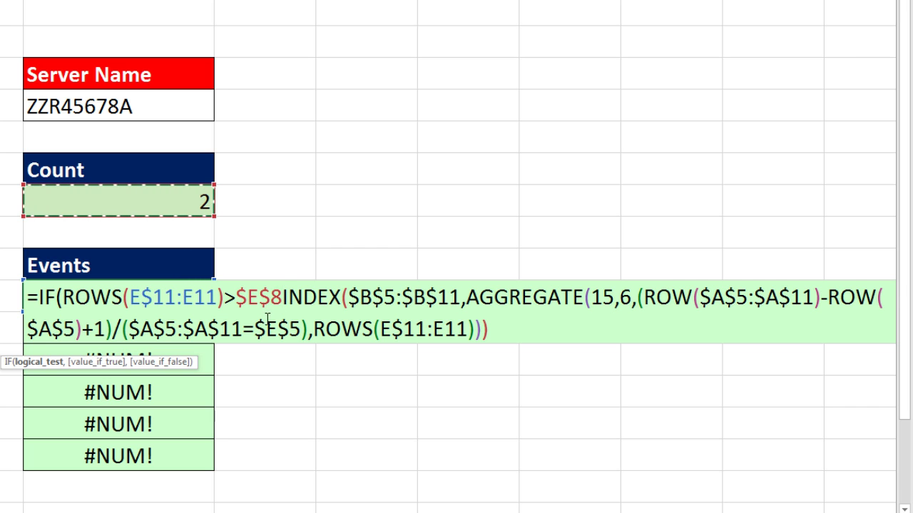
Give the IF function in E11 an empty text string ("") as value_if_true, leaving the INDEX expression as value_if_false
type(",")
left_click_drag(112, 368, 260, 369)
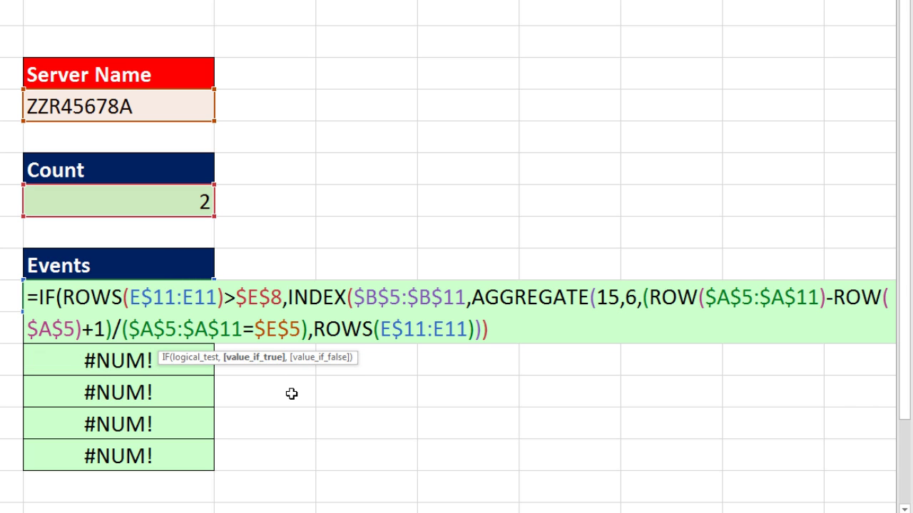
type("\"\"")
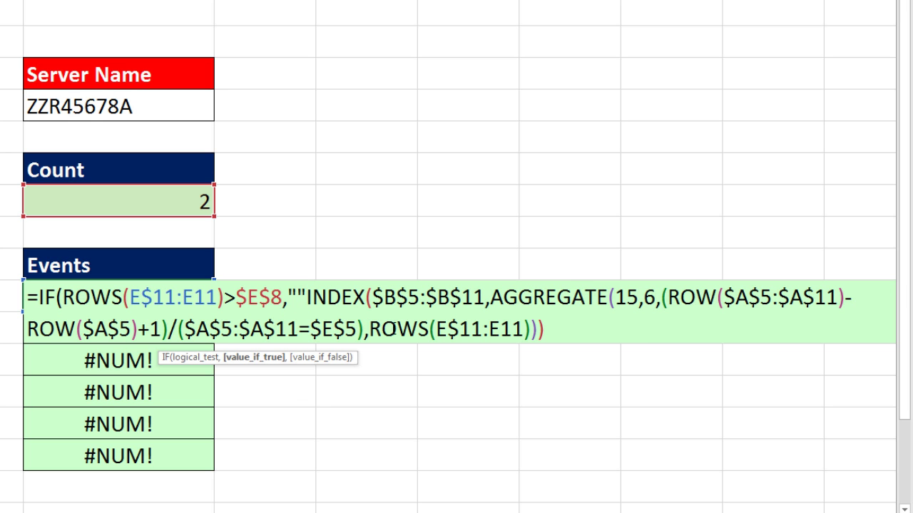
type(",")
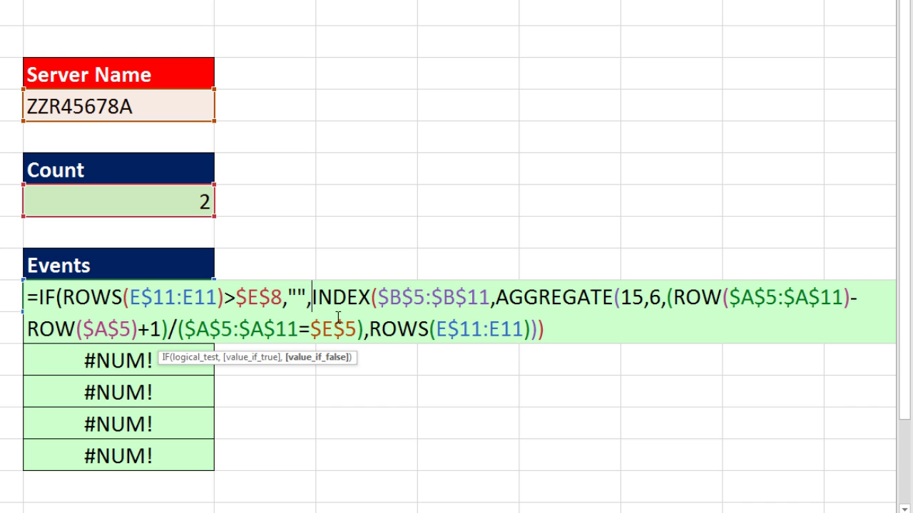
Check the value_if_false and value_if_true arguments of the IF formula in E11, then complete it and fill it down through E16
left_click(323, 365)
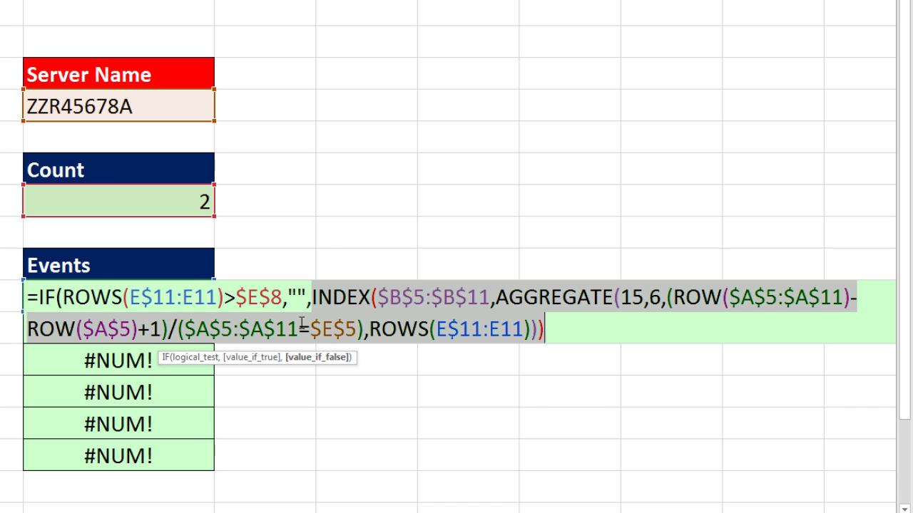
double_click(299, 296)
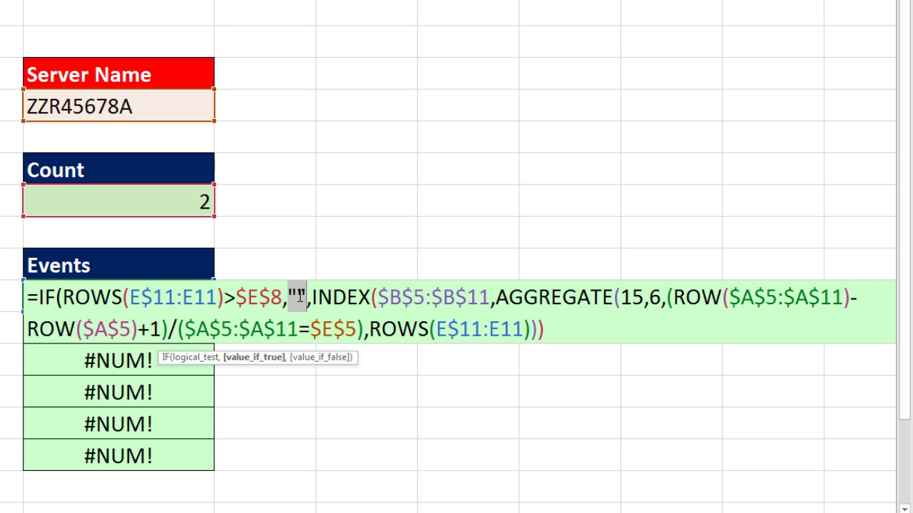
left_click(547, 329)
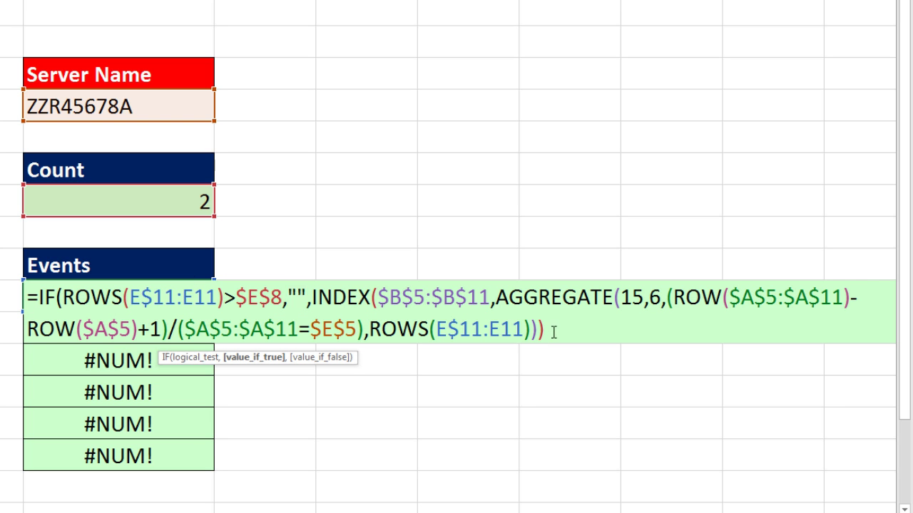
type(")")
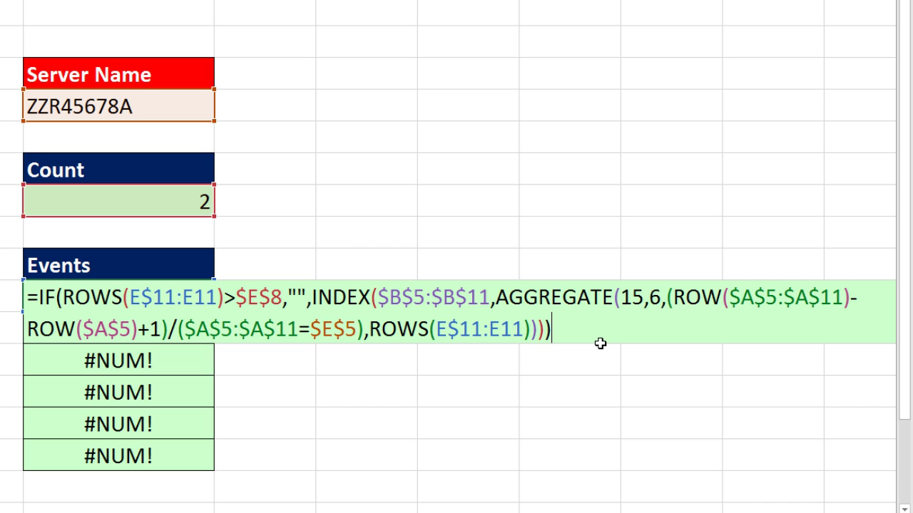
key("ctrl+Return")
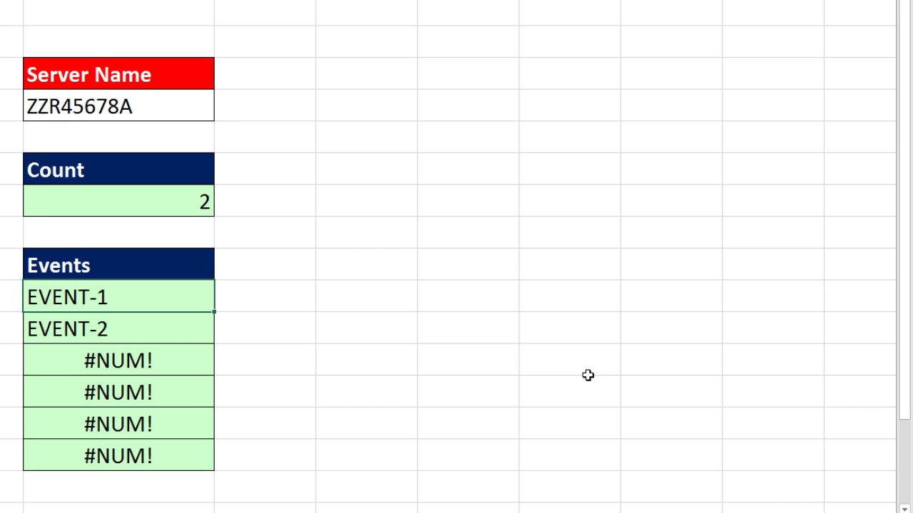
double_click(213, 311)
Test the count and event list by choosing BBT5643BG and then N-987-HQ5SSD as the server name in E5
left_click(209, 200)
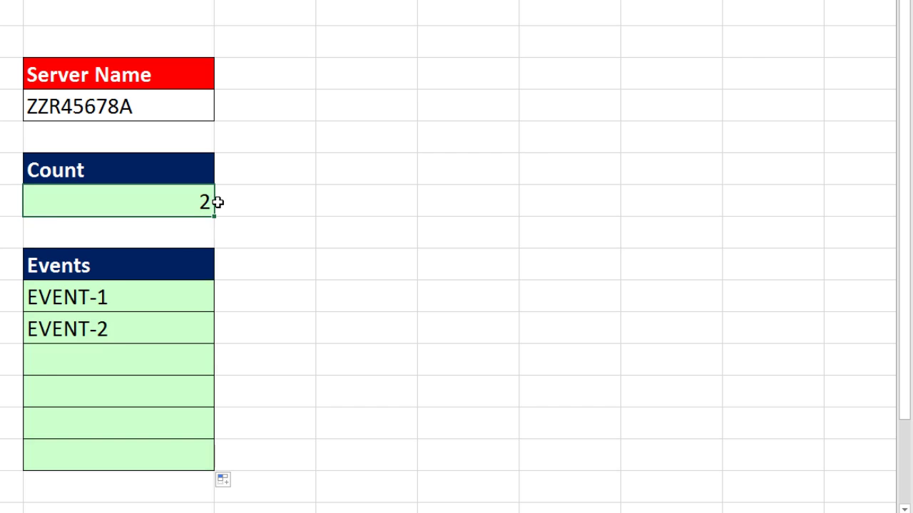
left_click(468, 241)
left_click(488, 242)
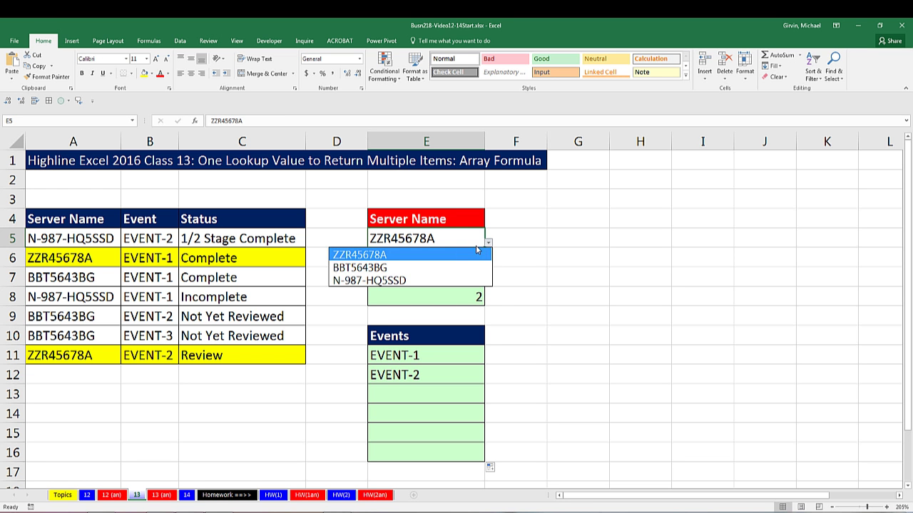
left_click(424, 268)
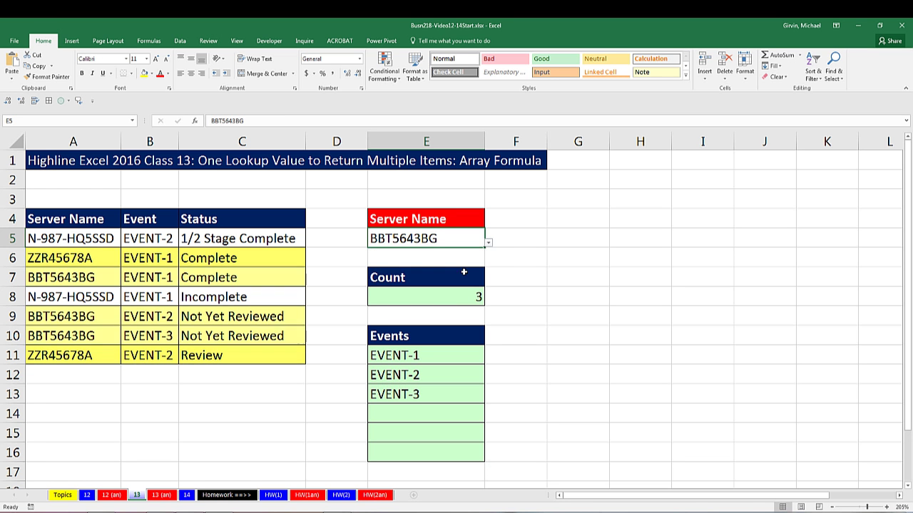
left_click(488, 243)
left_click(422, 281)
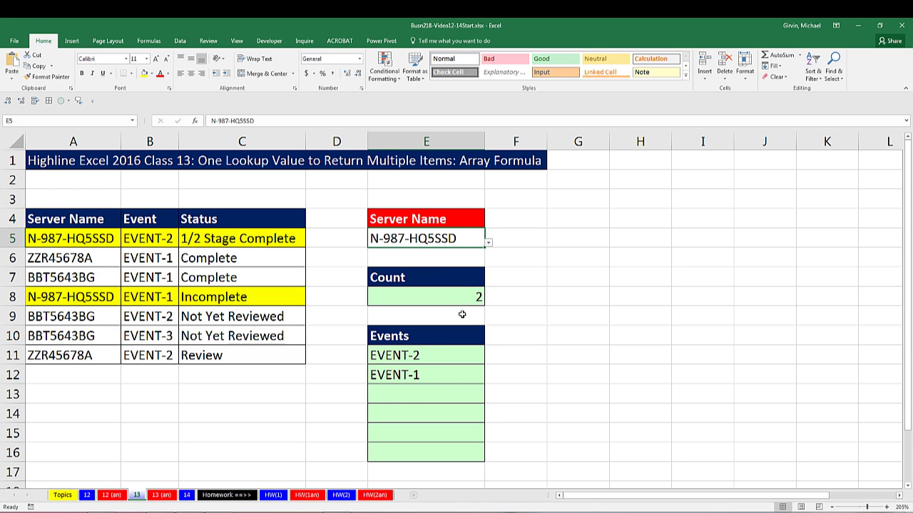
Open the finished IF formula in E11 to review its arguments and the ranges it references
double_click(422, 356)
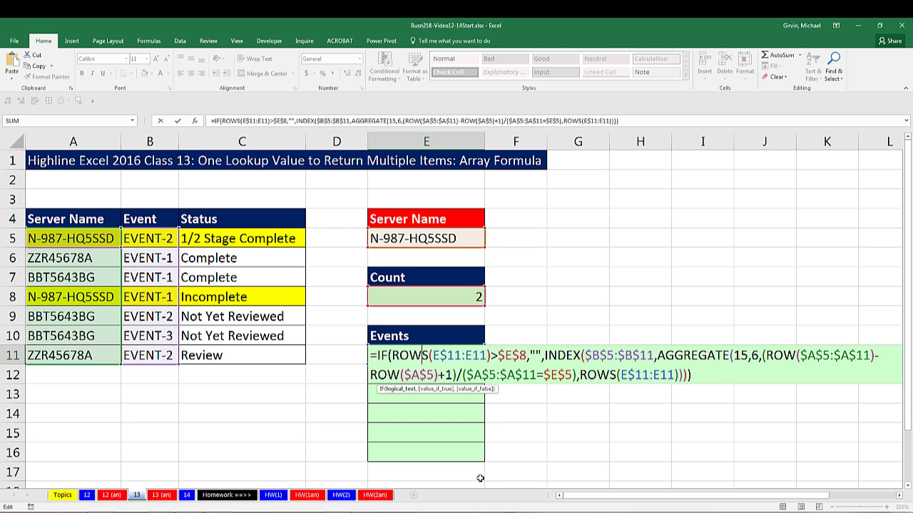
key("ctrl+shift+Return")
left_click(458, 238)
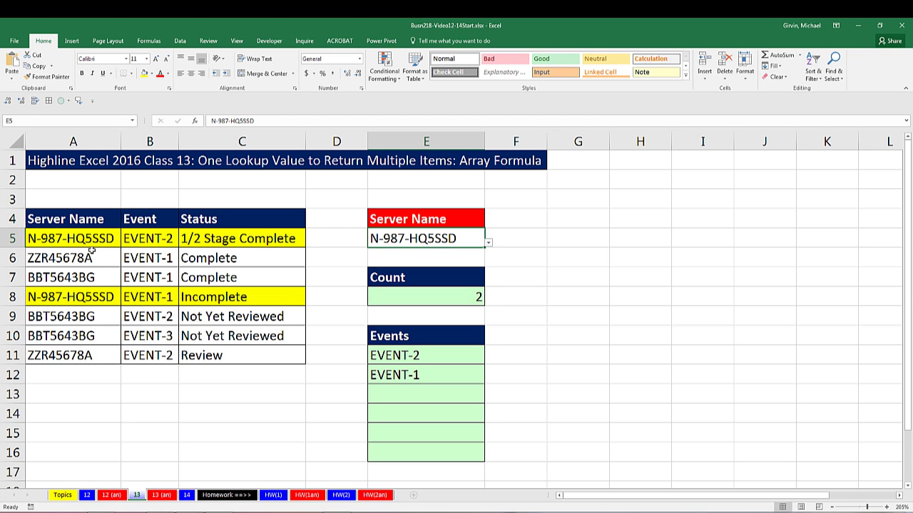
double_click(421, 355)
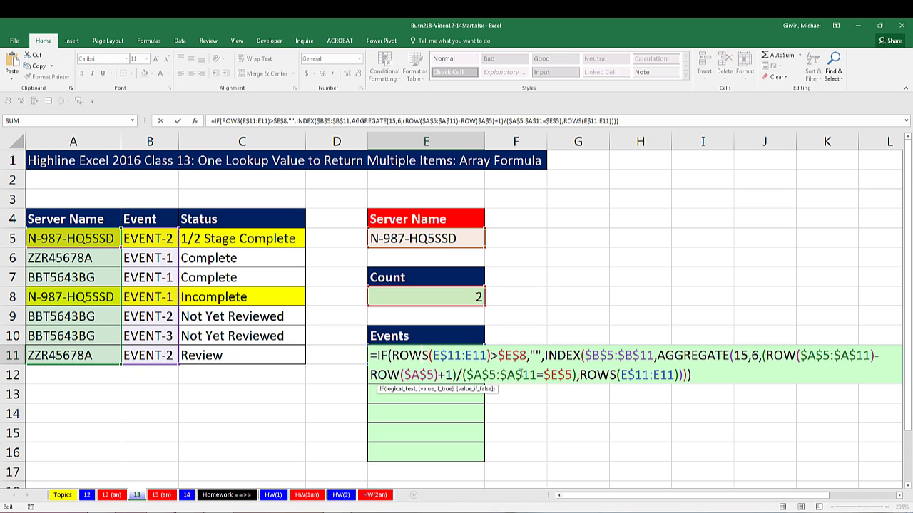